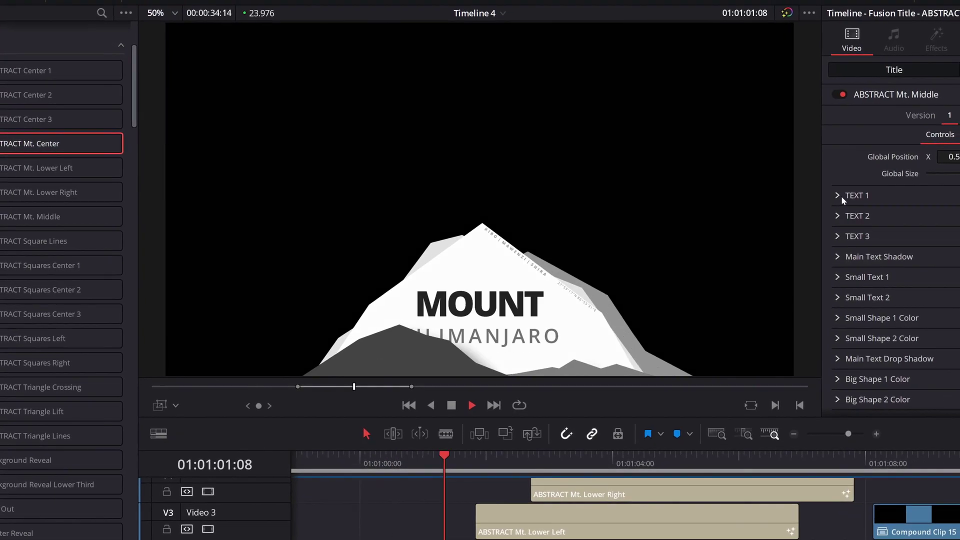
- Check the MOUNT and TANZANIA wording in TEXT 1 and TEXT 3, then show Main Text Shadow
{"action": "left_click", "coordinate": [843, 196]}
{"action": "left_click", "coordinate": [835, 196]}
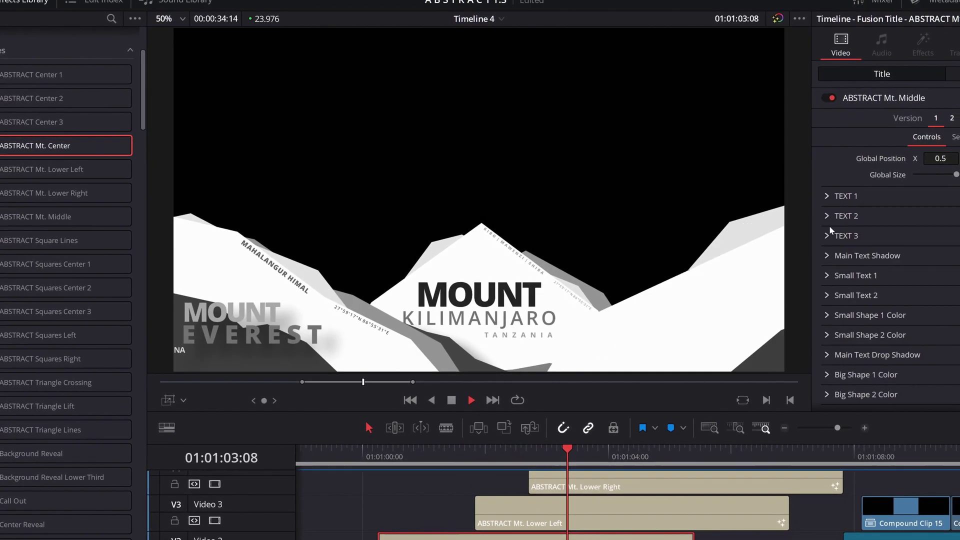
{"action": "left_click", "coordinate": [823, 237]}
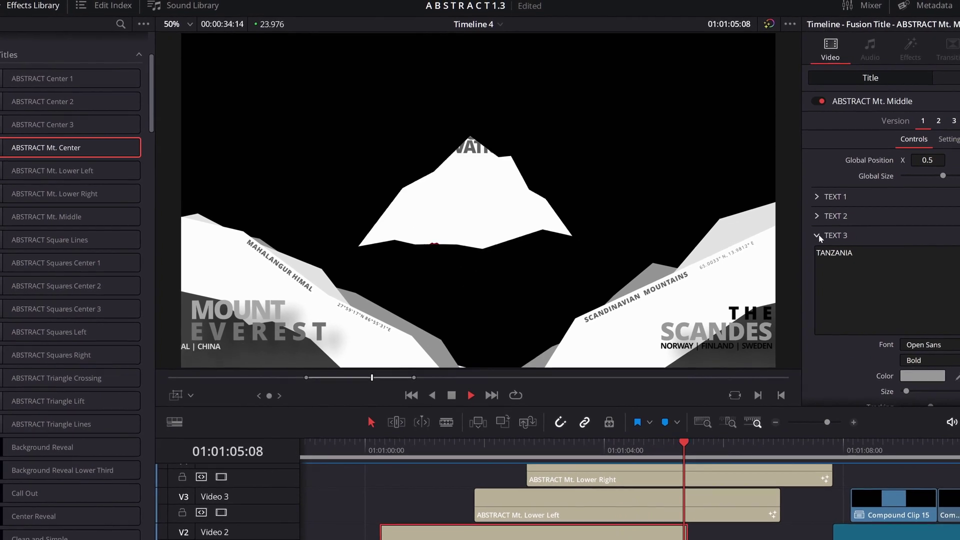
{"action": "left_click", "coordinate": [823, 236]}
{"action": "left_click", "coordinate": [812, 254]}
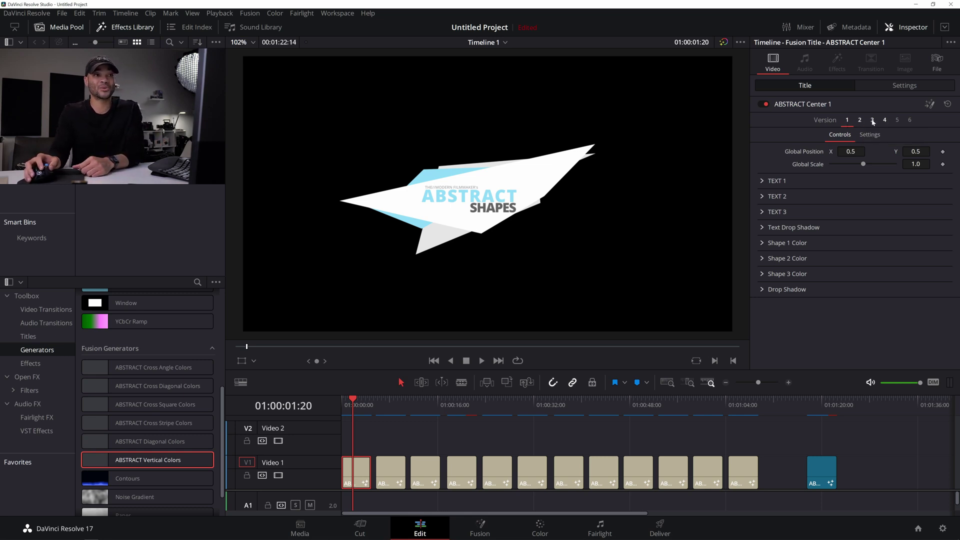
- Compare Versions 2, 1, 2 and 3, then settle on Version 4's grey 'ANIMATOR • DESIGNER' card
{"action": "left_click", "coordinate": [860, 121]}
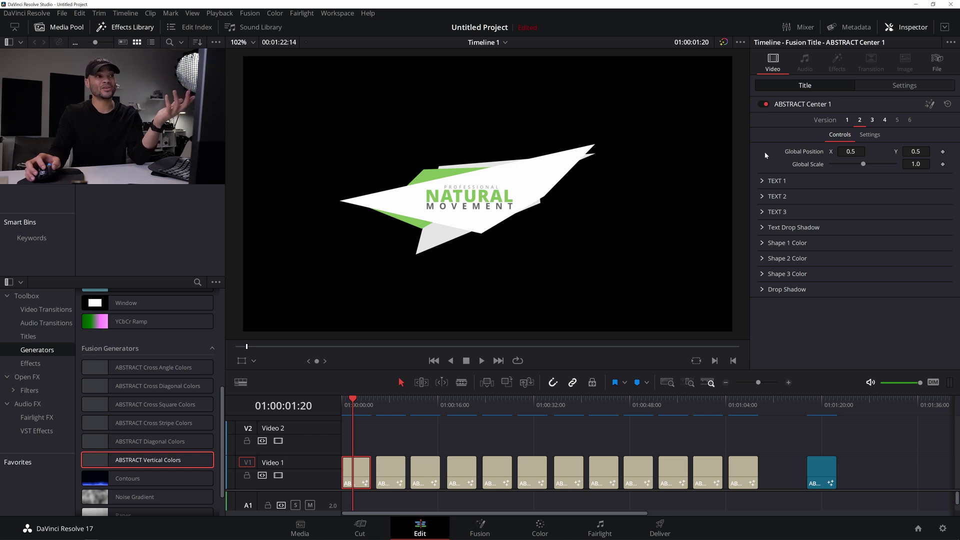
{"action": "left_click", "coordinate": [849, 124]}
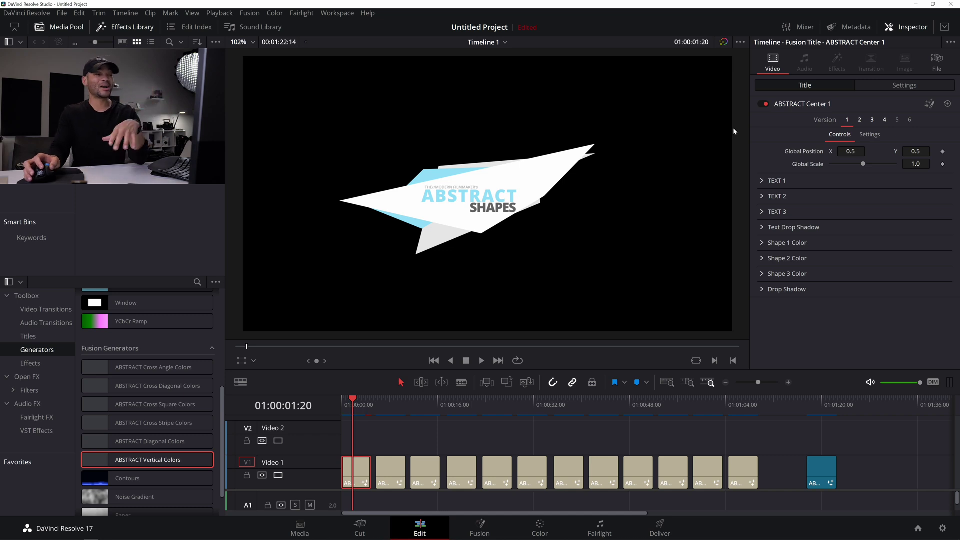
{"action": "left_click", "coordinate": [860, 121]}
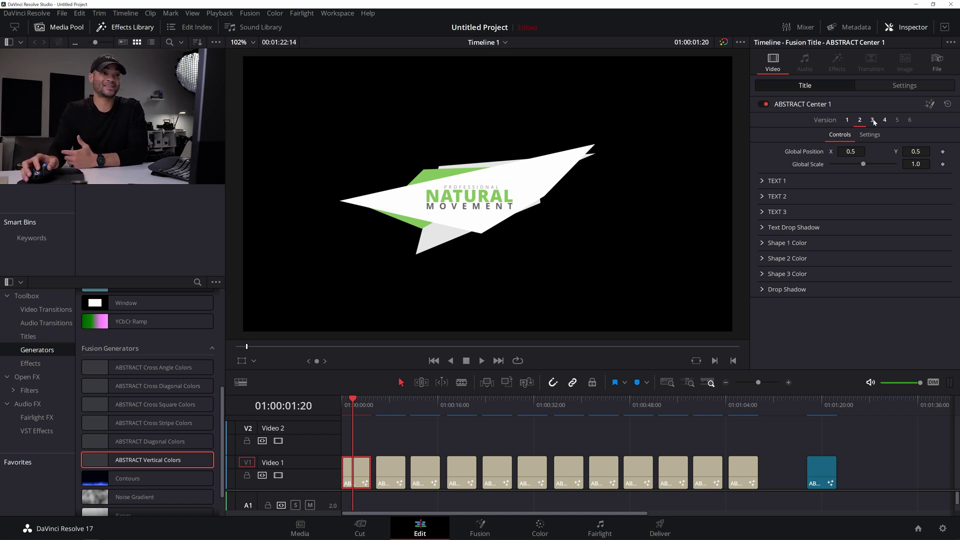
{"action": "left_click", "coordinate": [873, 121]}
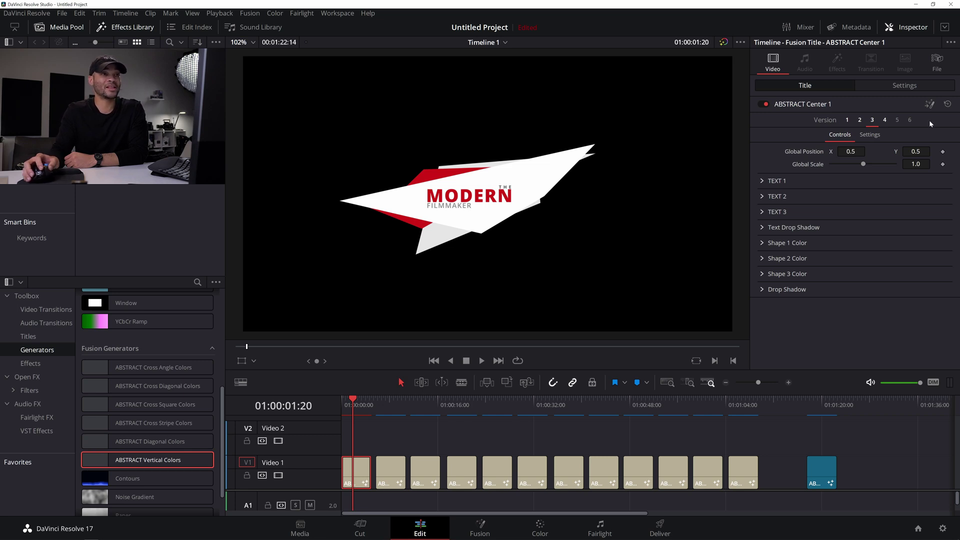
{"action": "left_click", "coordinate": [886, 121]}
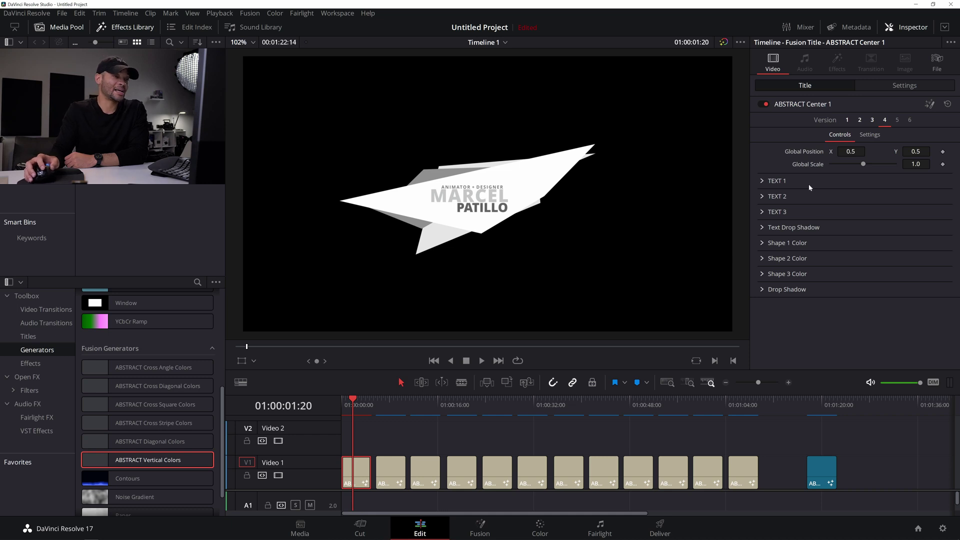
- Replace the TEXT 1 wording with 'ANIMATED BY'
{"action": "left_click", "coordinate": [762, 181]}
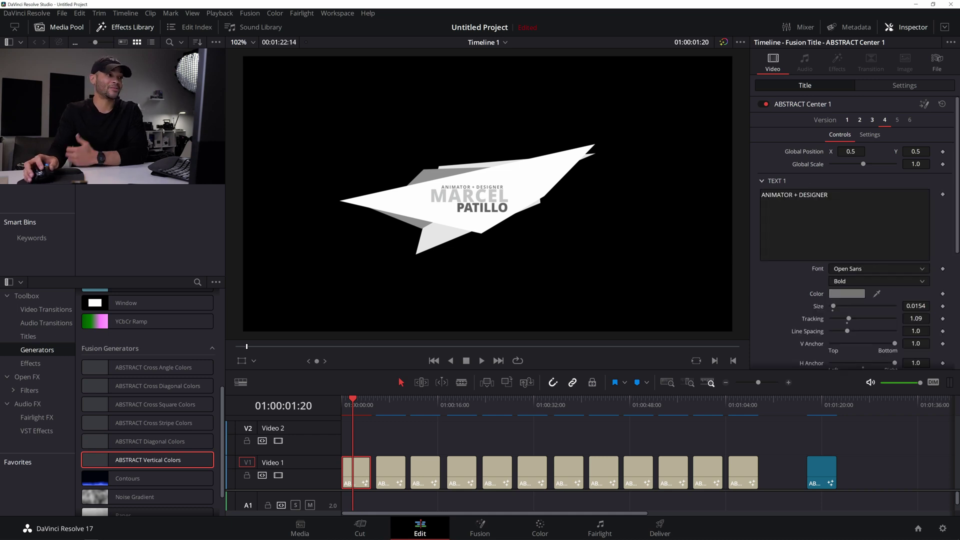
{"action": "triple_click", "coordinate": [795, 196]}
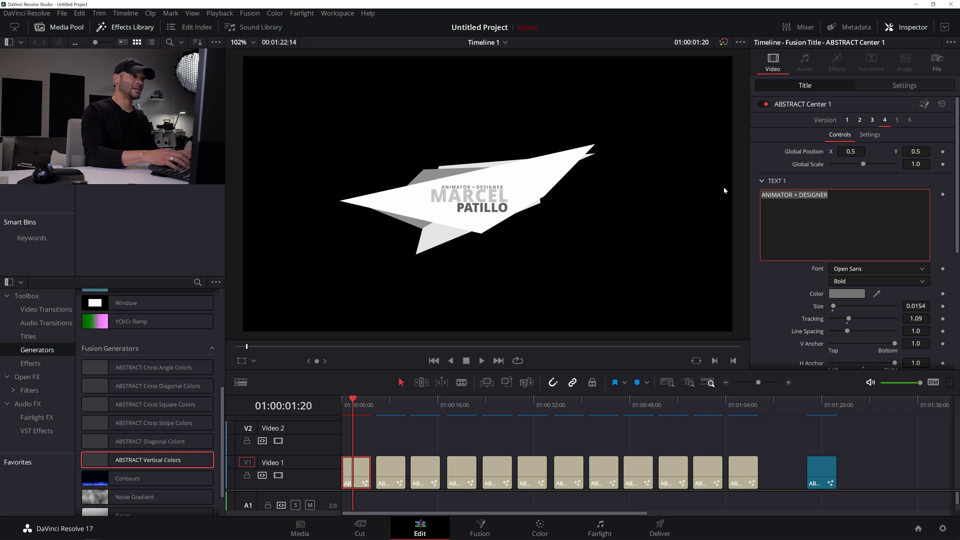
{"action": "type", "text": "ANIMAT"}
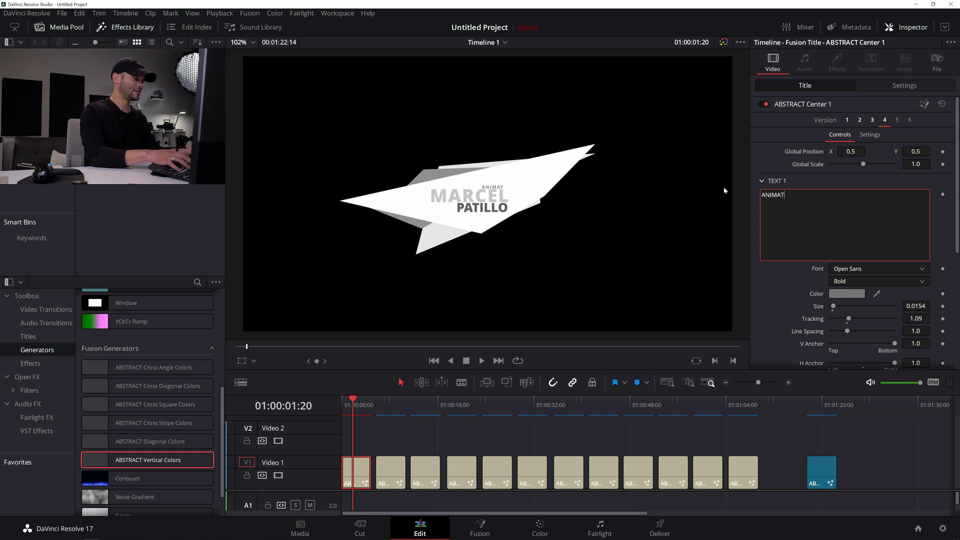
{"action": "type", "text": "ED BY"}
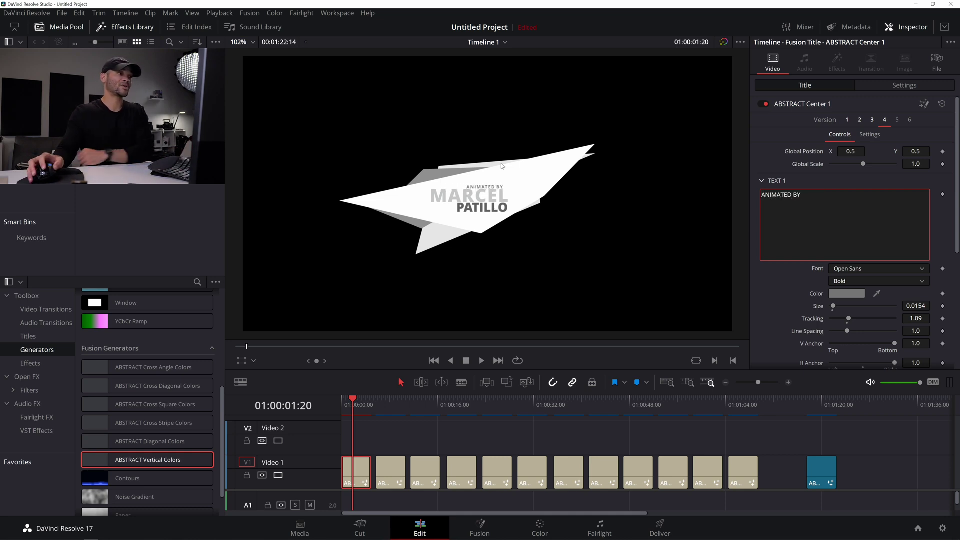
- Colour the first text line dark red
{"action": "left_click", "coordinate": [851, 294]}
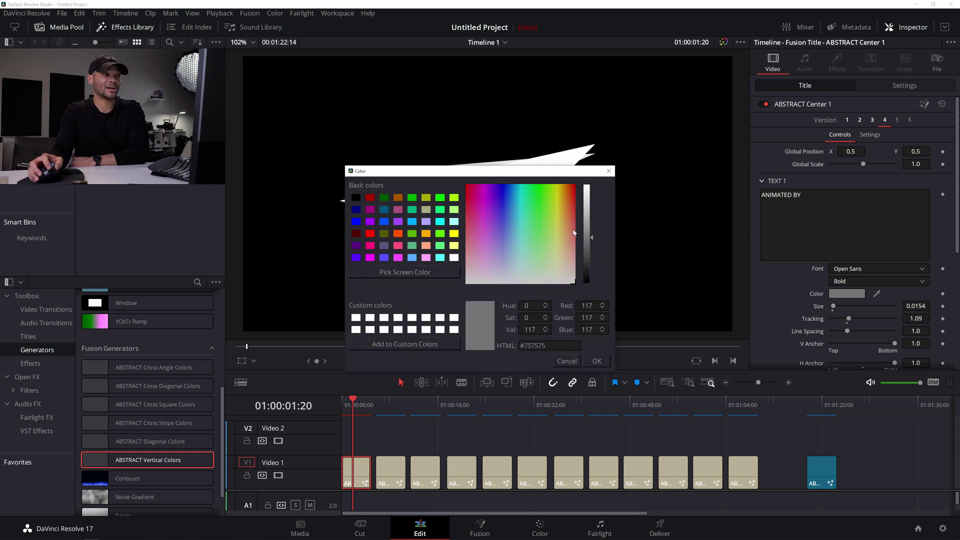
{"action": "left_click_drag", "start_coordinate": [590, 236], "coordinate": [574, 185]}
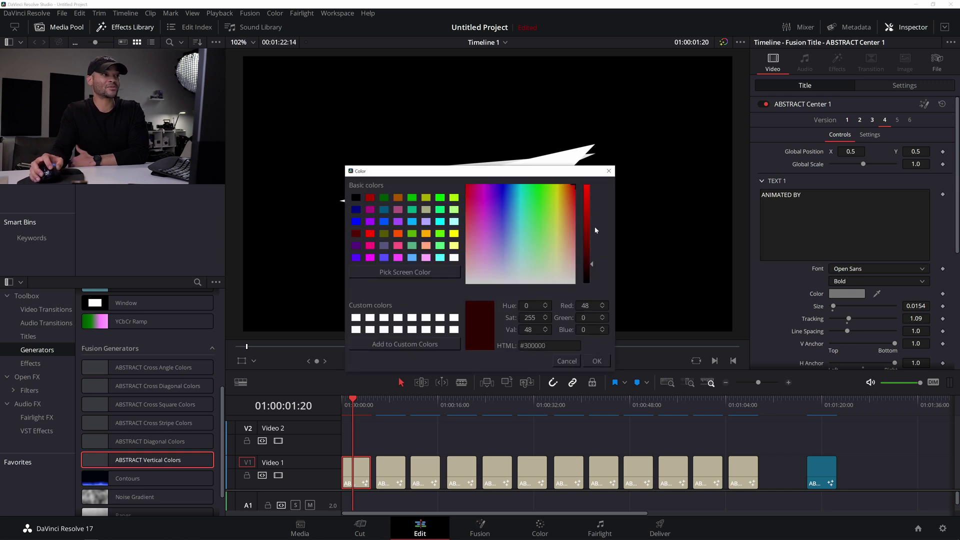
{"action": "left_click_drag", "start_coordinate": [588, 265], "coordinate": [588, 235]}
{"action": "left_click", "coordinate": [598, 361]}
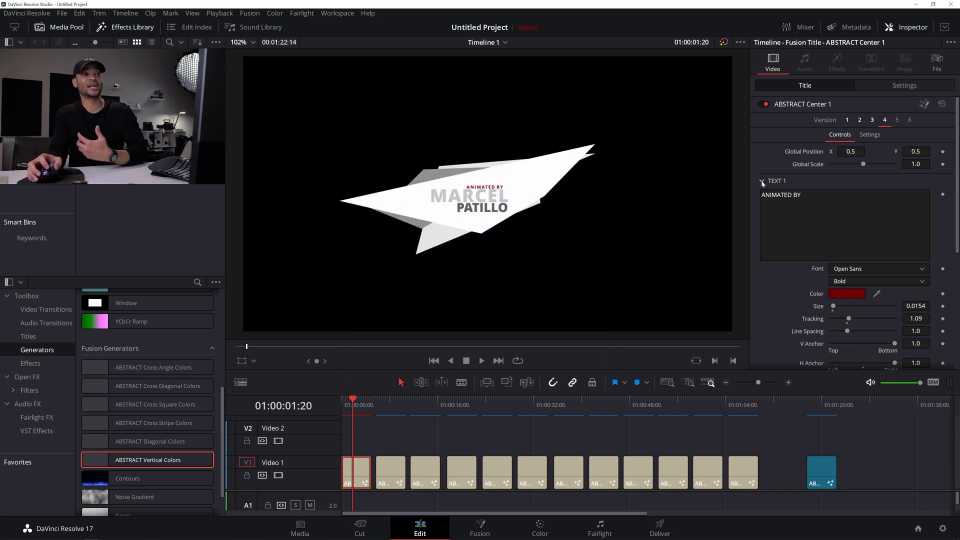
{"action": "scroll", "coordinate": [803, 319], "scroll_direction": "down", "scroll_amount": 3}
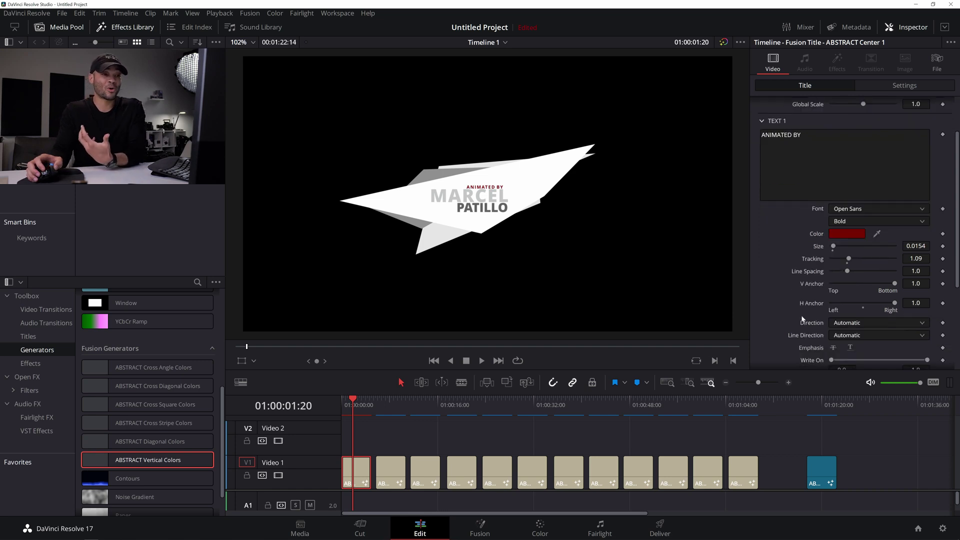
{"action": "scroll", "coordinate": [811, 305], "scroll_direction": "down", "scroll_amount": 3}
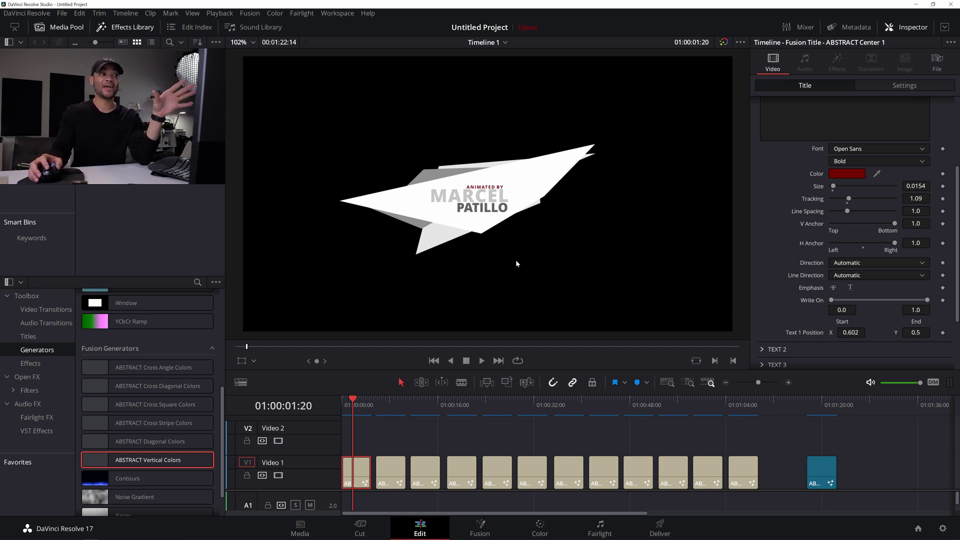
- Play the ABSTRACT title and scrub through the MODERN FILMMAKER title animation
{"action": "left_click", "coordinate": [388, 411]}
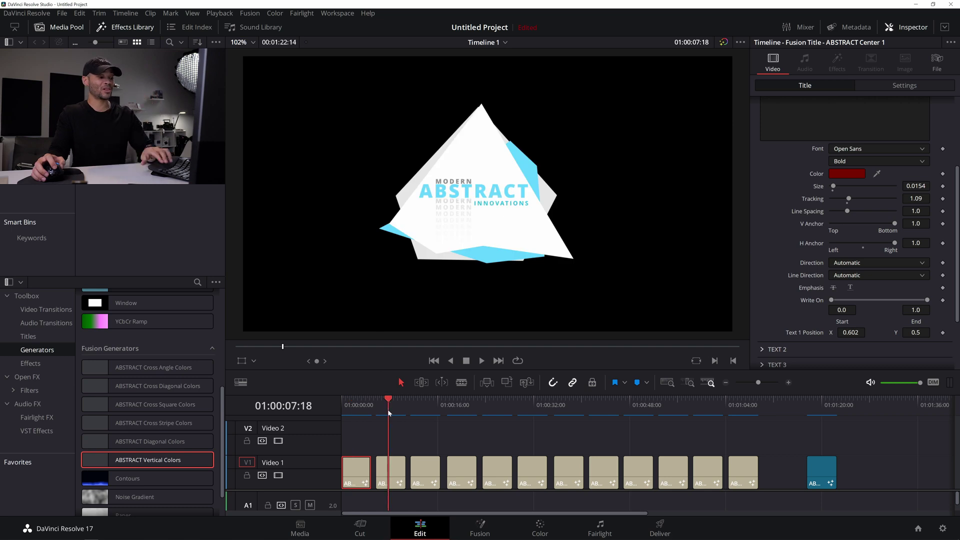
{"action": "key", "text": "Left"}
{"action": "key", "text": "Left"}
{"action": "key", "text": "Left"}
{"action": "key", "text": "Left"}
{"action": "key", "text": "Left"}
{"action": "key", "text": "Left"}
{"action": "key", "text": "Left"}
{"action": "key", "text": "Left"}
{"action": "key", "text": "Left"}
{"action": "key", "text": "Left"}
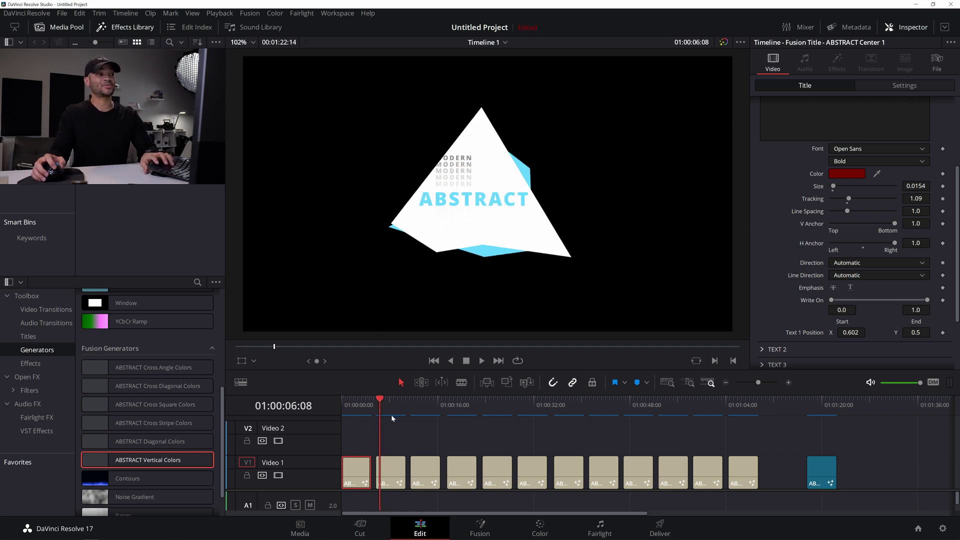
{"action": "key", "text": "space"}
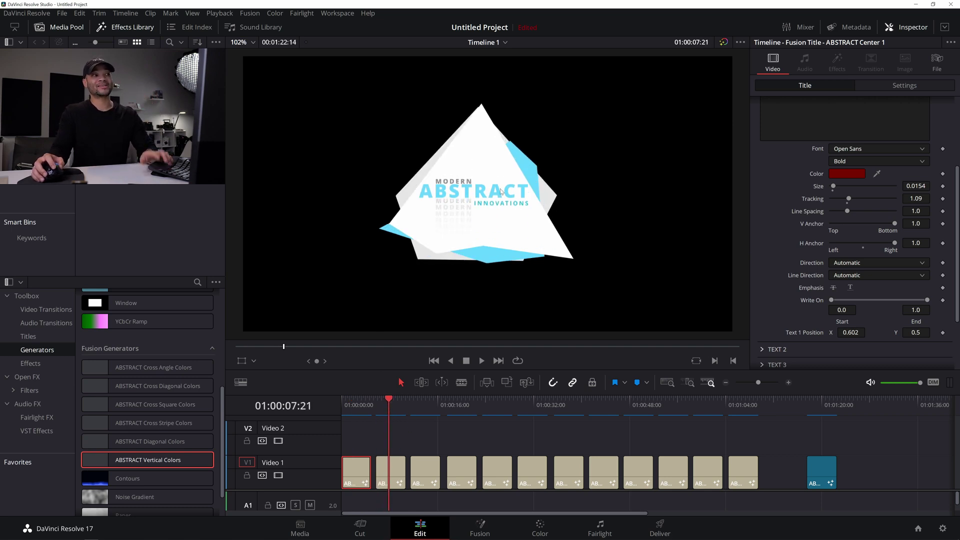
{"action": "key", "text": "space"}
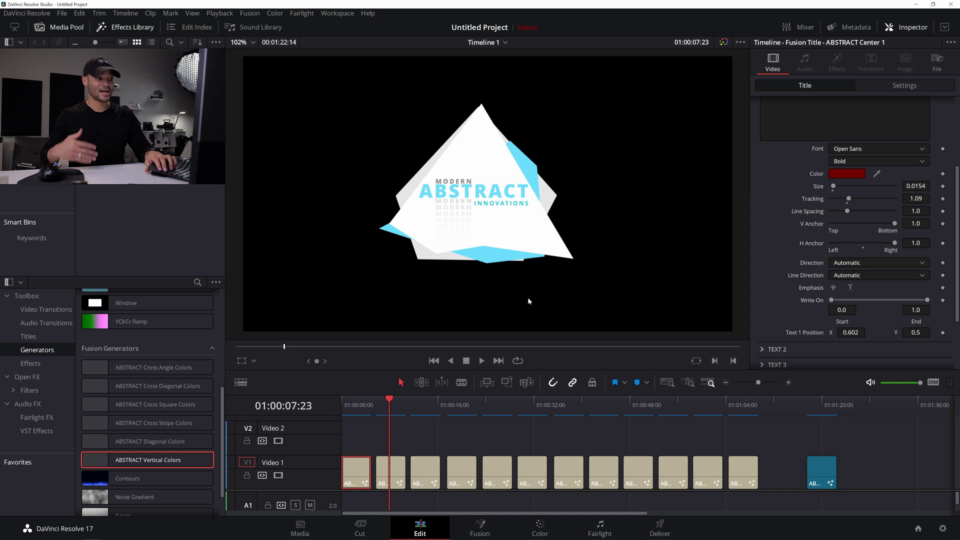
{"action": "left_click", "coordinate": [411, 402]}
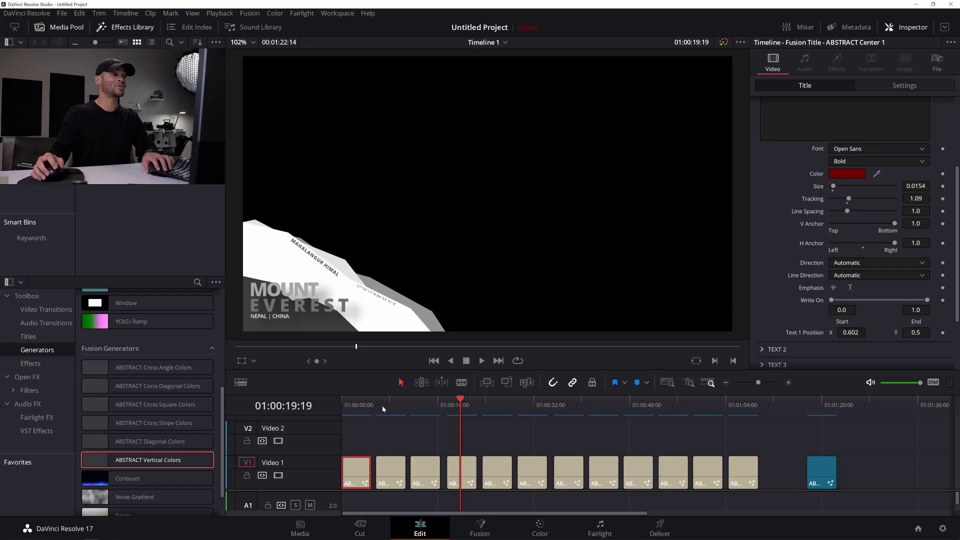
{"action": "left_click_drag", "start_coordinate": [380, 403], "coordinate": [425, 416]}
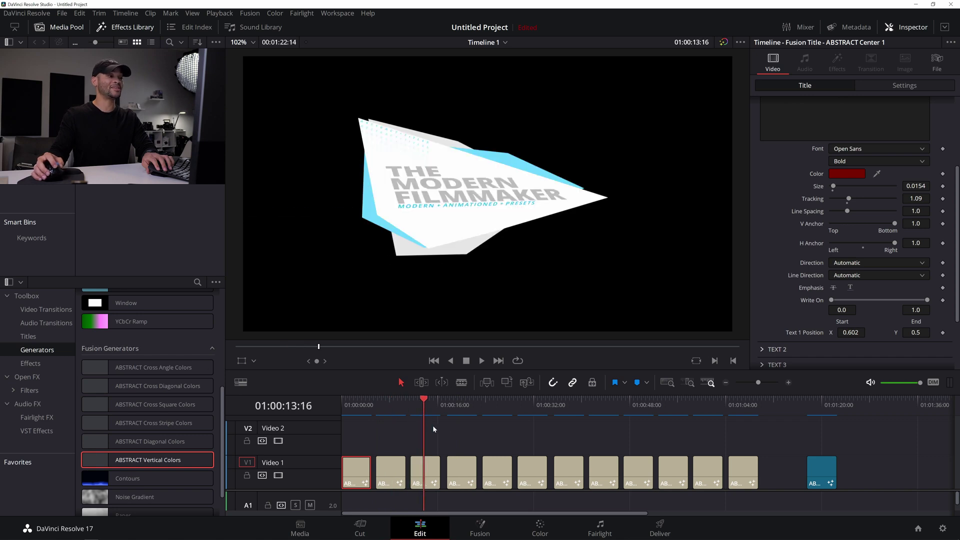
{"action": "key", "text": "Left"}
{"action": "key", "text": "Left"}
{"action": "key", "text": "Left"}
{"action": "key", "text": "Left"}
{"action": "key", "text": "Left"}
{"action": "key", "text": "Left"}
{"action": "key", "text": "Left"}
{"action": "key", "text": "Left"}
{"action": "key", "text": "Left"}
{"action": "key", "text": "Left"}
{"action": "key", "text": "Left"}
{"action": "key", "text": "Left"}
{"action": "key", "text": "Left"}
{"action": "key", "text": "Left"}
{"action": "key", "text": "Left"}
{"action": "key", "text": "Right"}
{"action": "key", "text": "Right"}
{"action": "key", "text": "Right"}
{"action": "key", "text": "Right"}
{"action": "key", "text": "Right"}
{"action": "key", "text": "Right"}
{"action": "key", "text": "Right"}
{"action": "key", "text": "Right"}
{"action": "key", "text": "Right"}
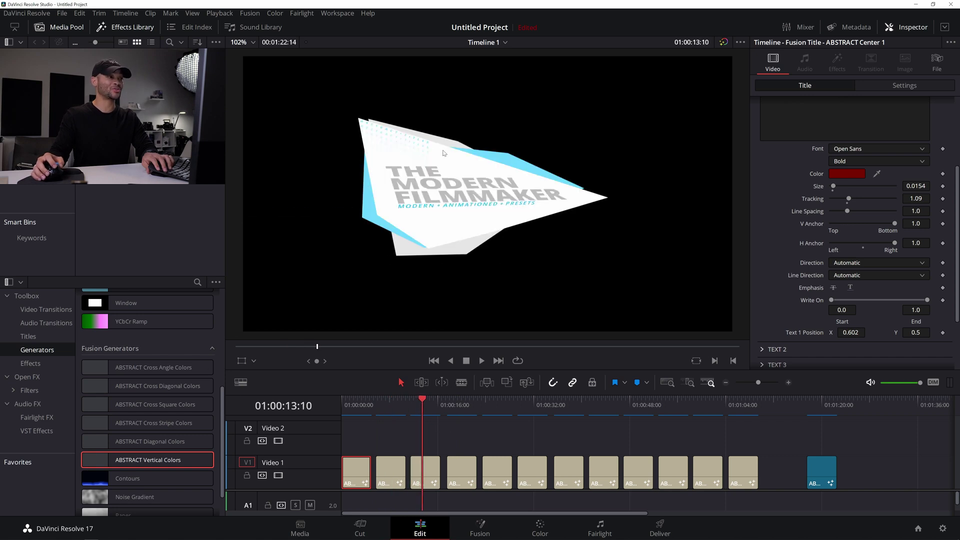
{"action": "key", "text": "Right"}
{"action": "key", "text": "Right"}
{"action": "key", "text": "Right"}
{"action": "key", "text": "Right"}
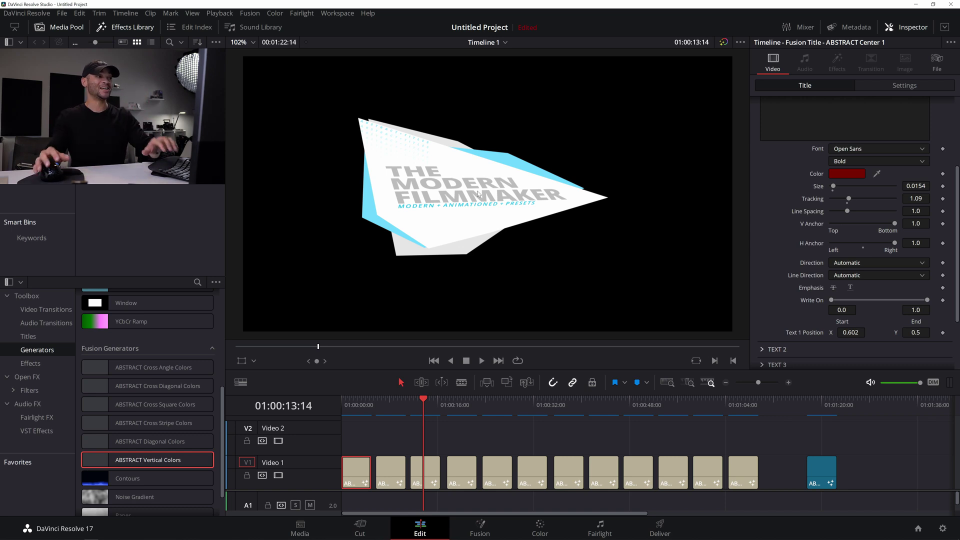
- Play the Mount Everest title and stop on the TRAVEL PRESETS title
{"action": "left_click", "coordinate": [447, 409]}
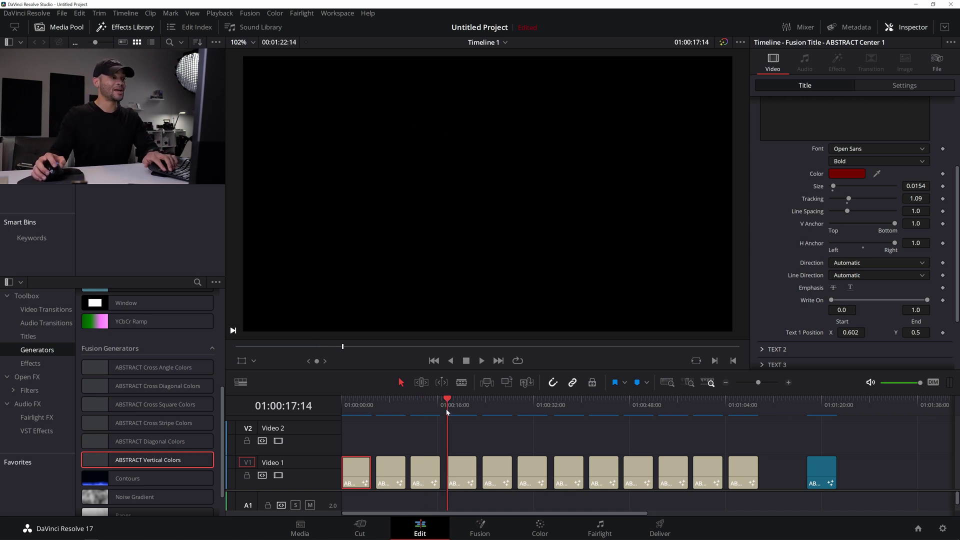
{"action": "key", "text": "space"}
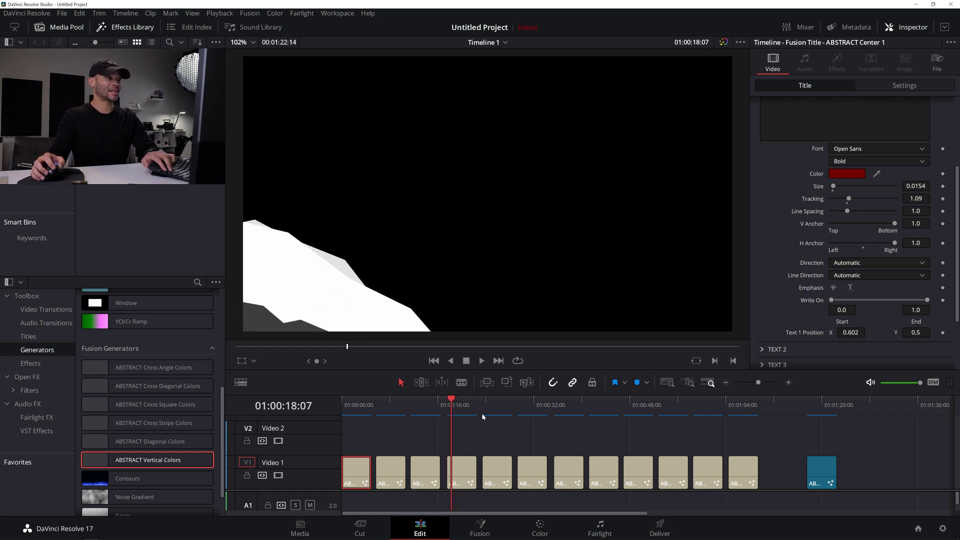
{"action": "key", "text": "space"}
{"action": "key", "text": "space"}
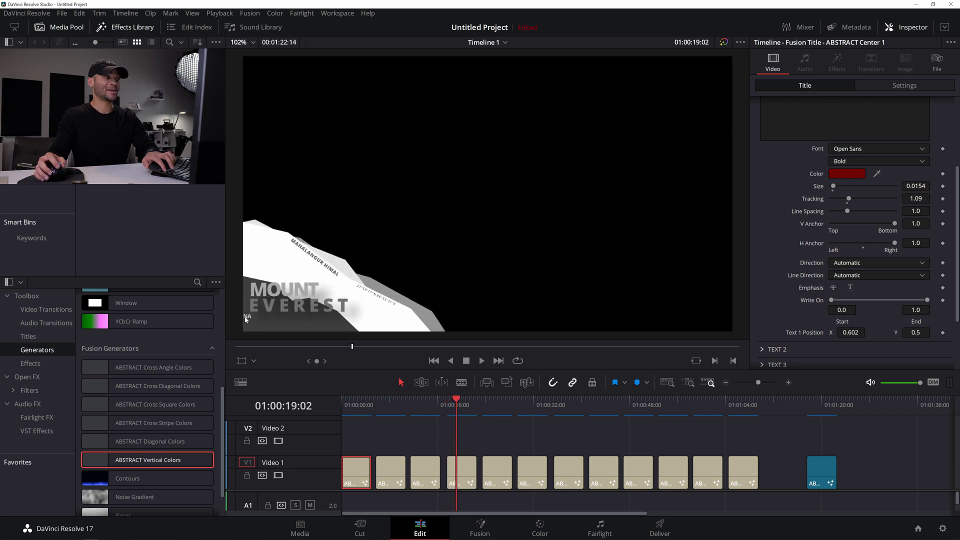
{"action": "left_click", "coordinate": [447, 406]}
{"action": "key", "text": "space"}
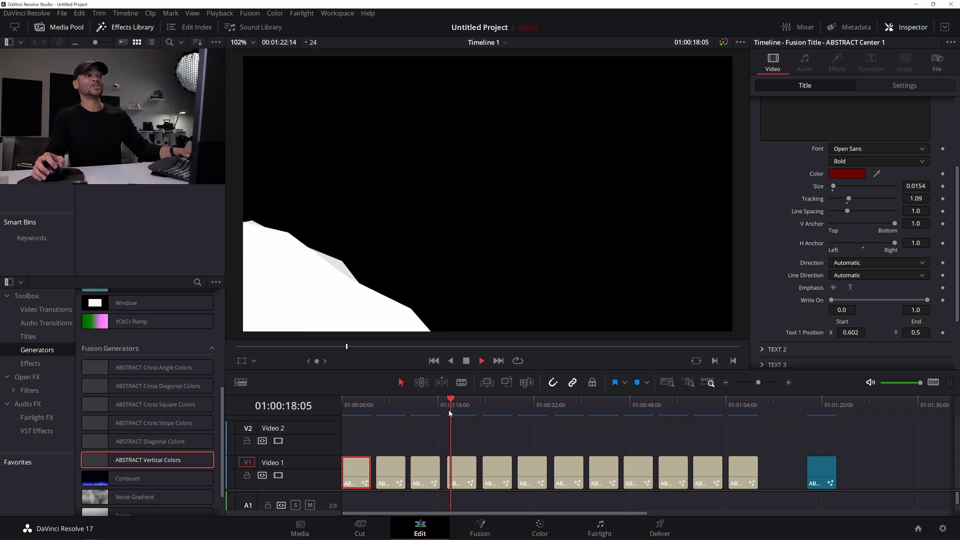
{"action": "left_click", "coordinate": [485, 409]}
{"action": "key", "text": "space"}
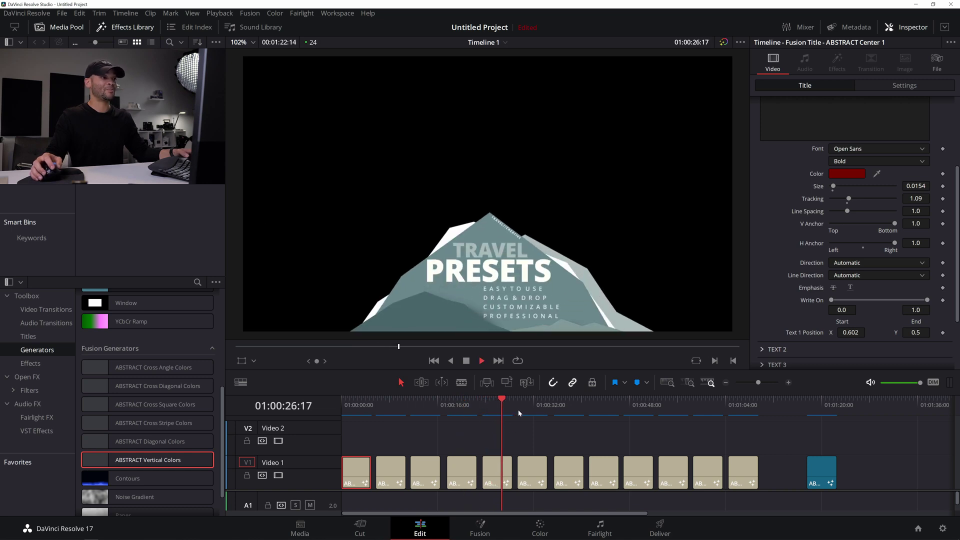
{"action": "key", "text": "space"}
- Select the Mt. Middle clip and switch it to Version 4, TRAVEL PRESETS
{"action": "left_click", "coordinate": [495, 476]}
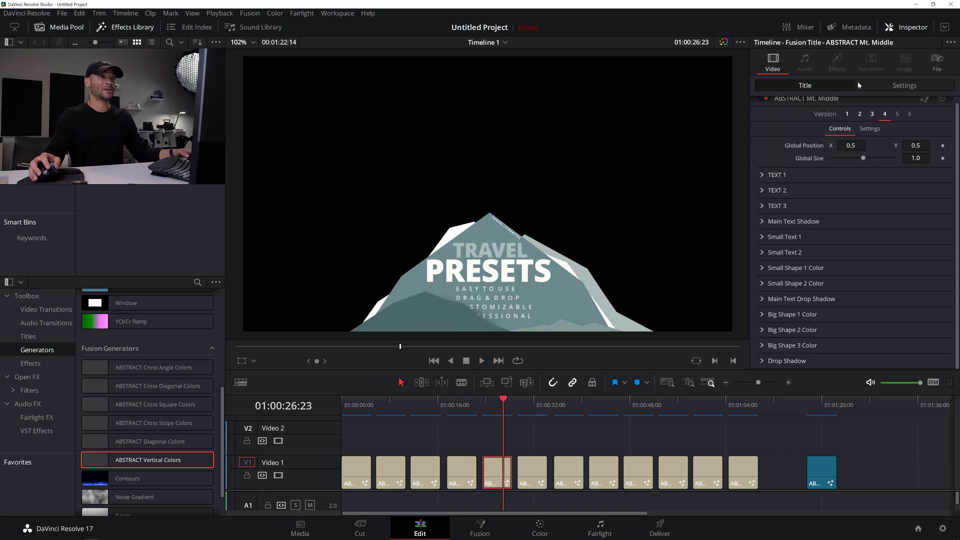
{"action": "left_click", "coordinate": [860, 115]}
{"action": "left_click", "coordinate": [872, 114]}
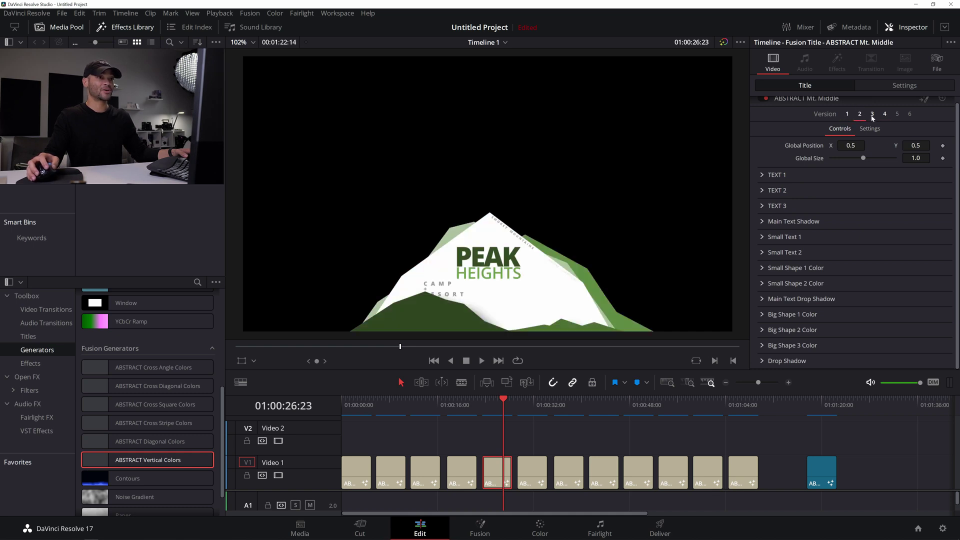
{"action": "left_click", "coordinate": [885, 114]}
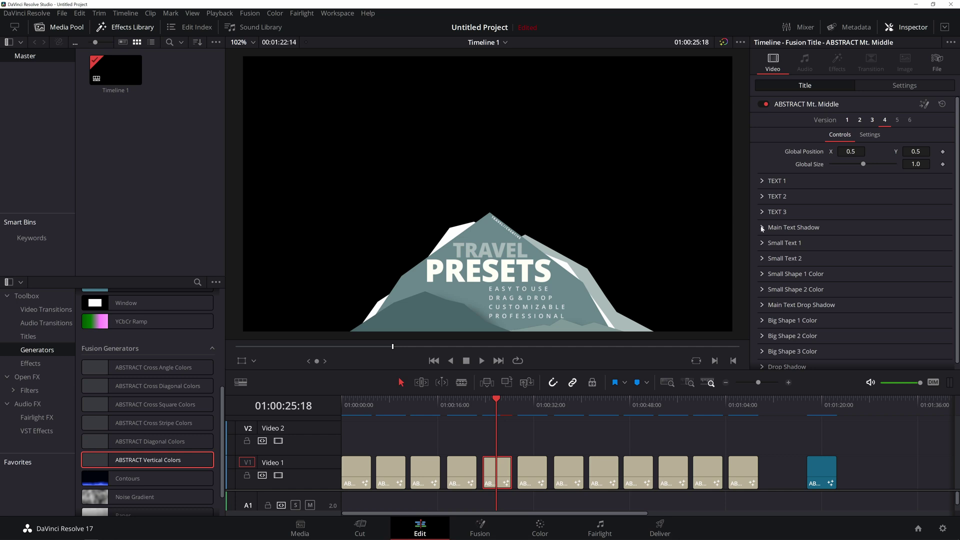
- Raise the Main Text Shadow strength
{"action": "left_click", "coordinate": [763, 228]}
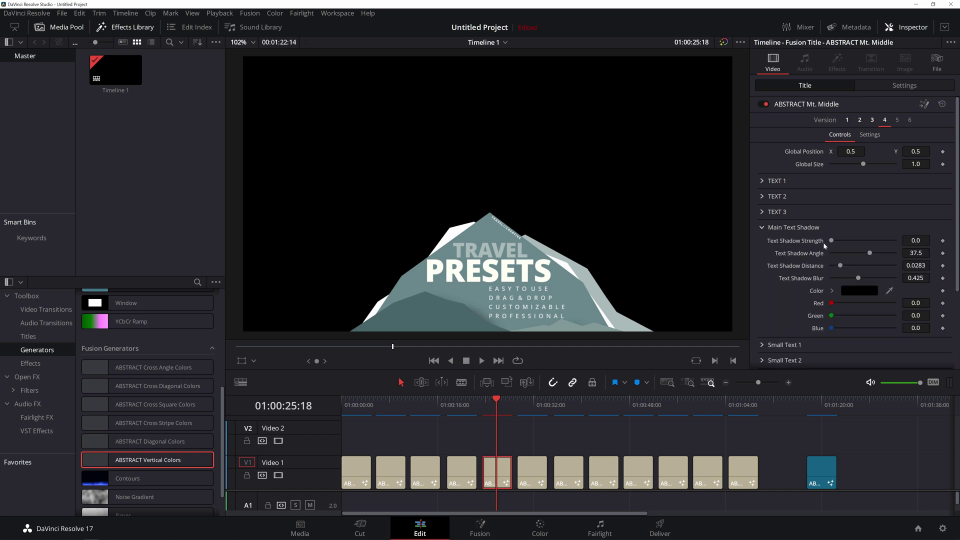
{"action": "left_click_drag", "start_coordinate": [832, 242], "coordinate": [862, 245]}
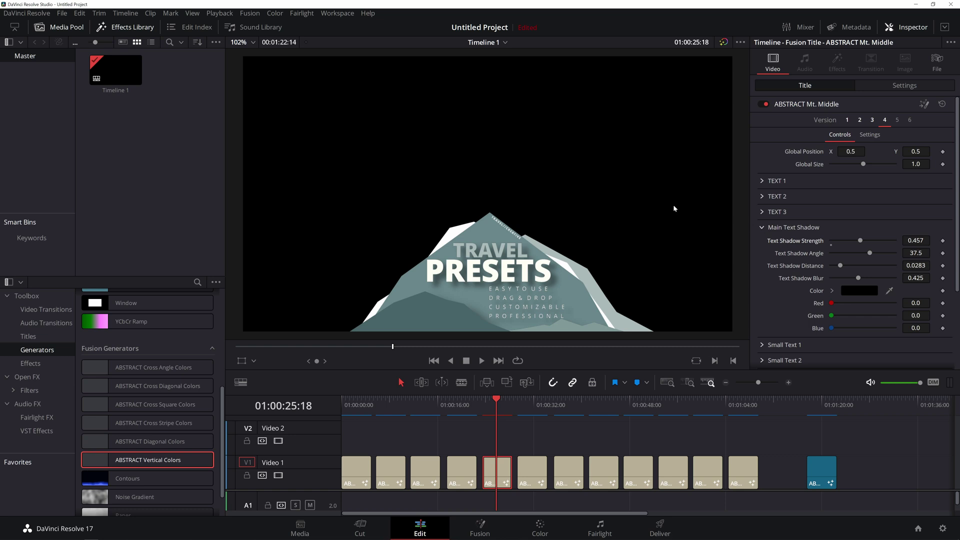
{"action": "left_click", "coordinate": [763, 228]}
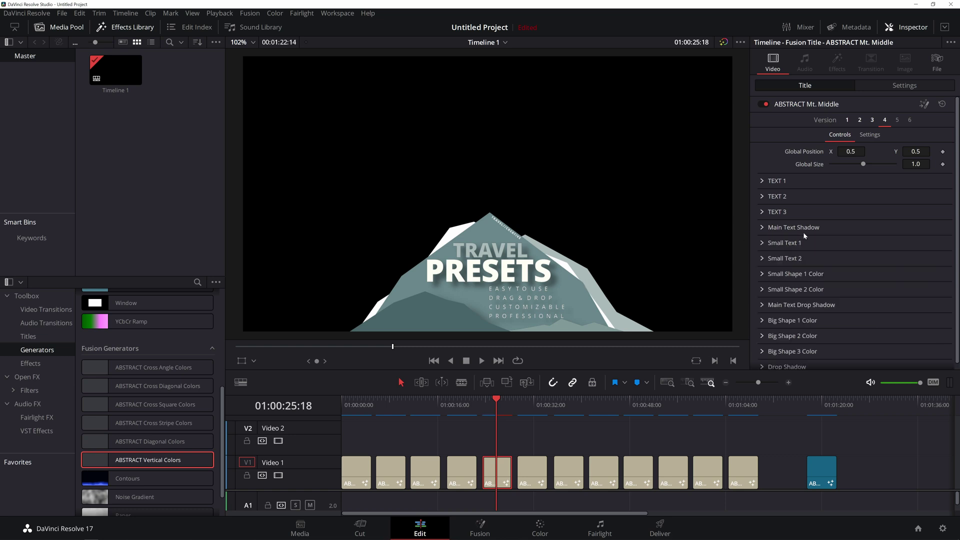
- Raise the Main Text Drop Shadow strength to 0.646 and play the title to check
{"action": "left_click", "coordinate": [763, 305]}
{"action": "scroll", "coordinate": [828, 265], "scroll_direction": "down", "scroll_amount": 2}
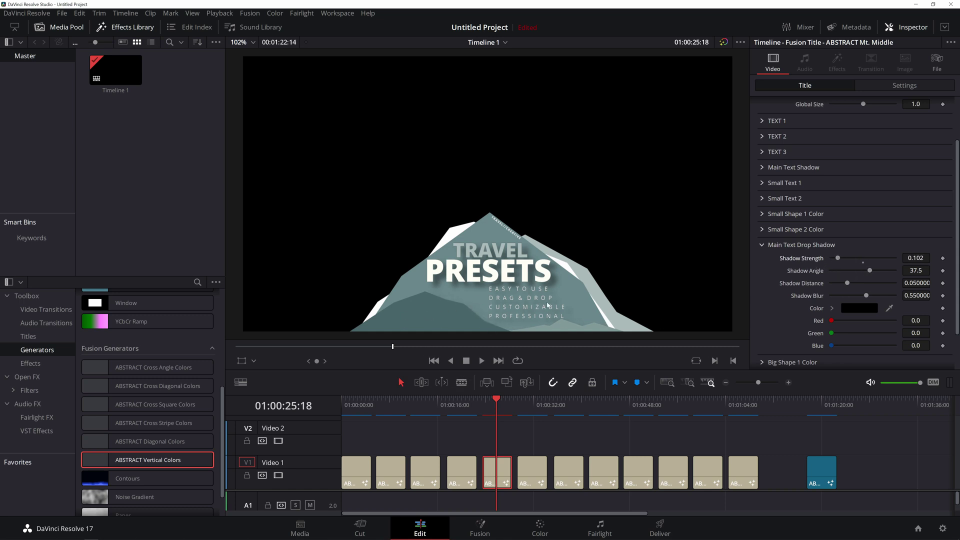
{"action": "left_click_drag", "start_coordinate": [848, 260], "coordinate": [869, 263]}
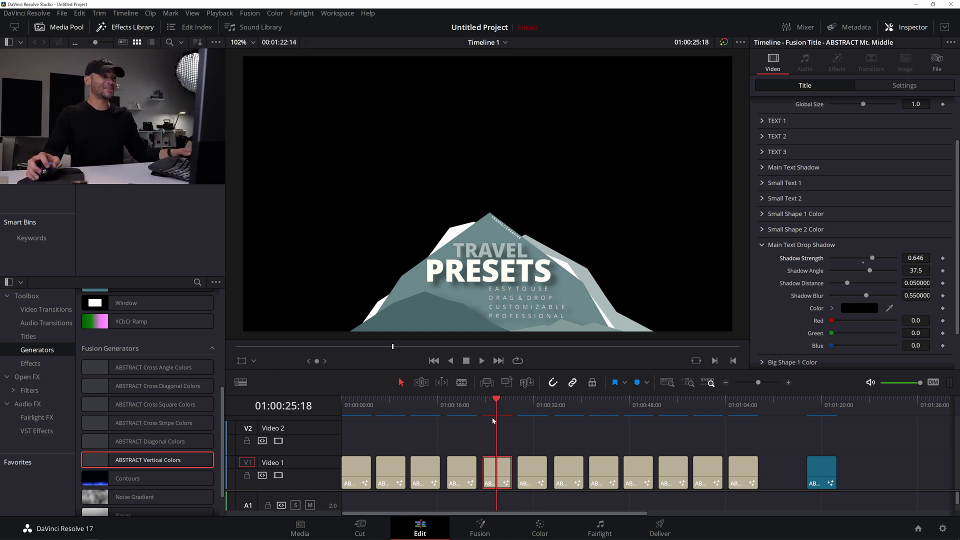
{"action": "key", "text": "Up"}
{"action": "key", "text": "space"}
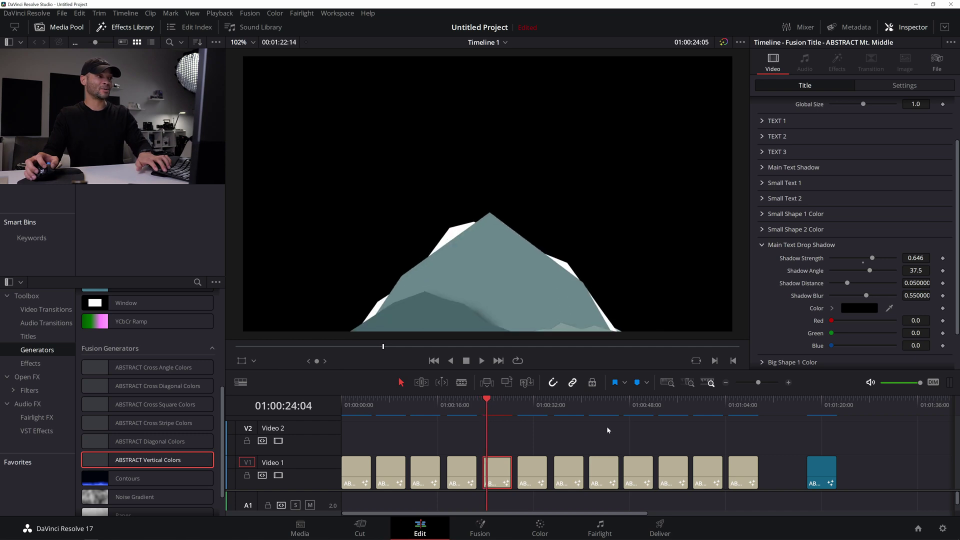
{"action": "left_click", "coordinate": [765, 245]}
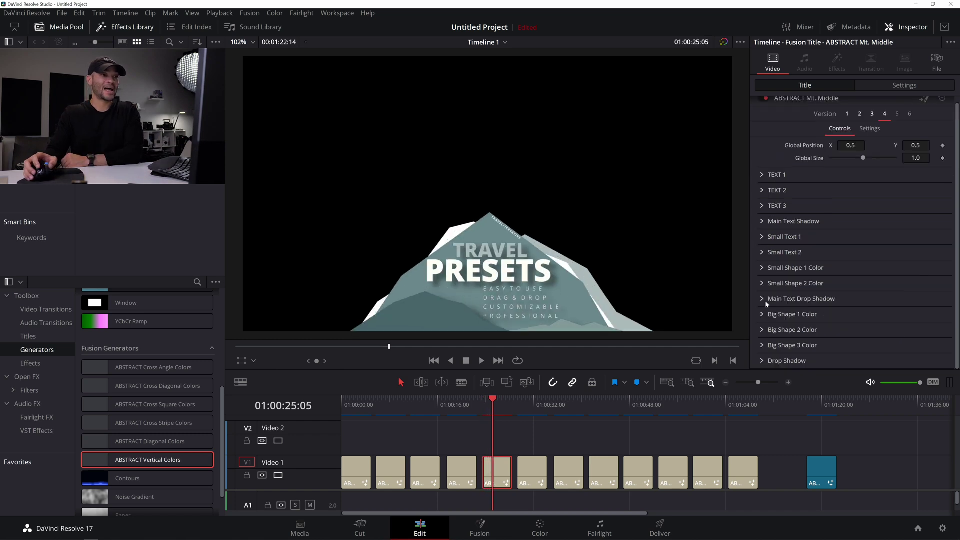
{"action": "left_click", "coordinate": [763, 362]}
{"action": "scroll", "coordinate": [861, 307], "scroll_direction": "down", "scroll_amount": 3}
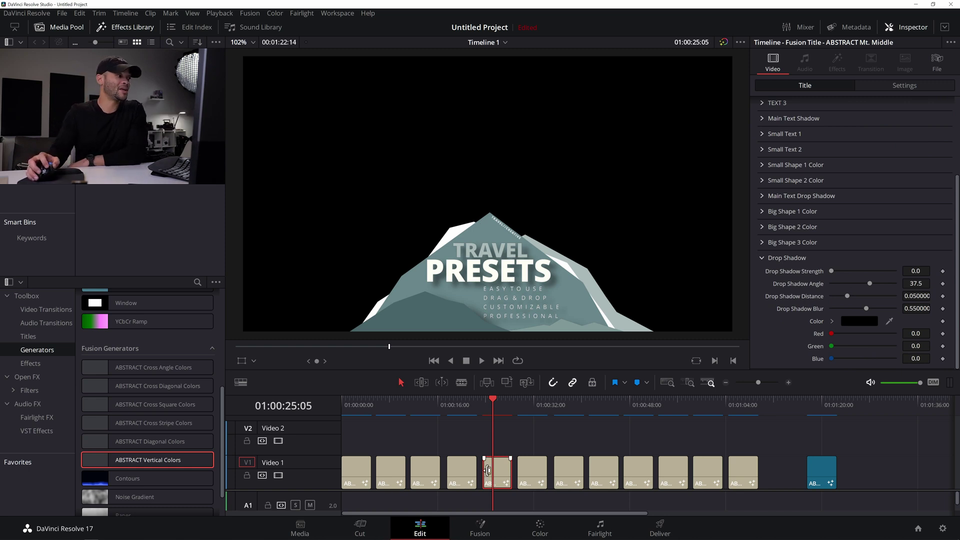
- Move the title to Video 2 above an ABSTRACT Vertical Colors background and preview it
{"action": "left_click_drag", "start_coordinate": [496, 473], "coordinate": [501, 439]}
{"action": "left_click_drag", "start_coordinate": [128, 459], "coordinate": [503, 465]}
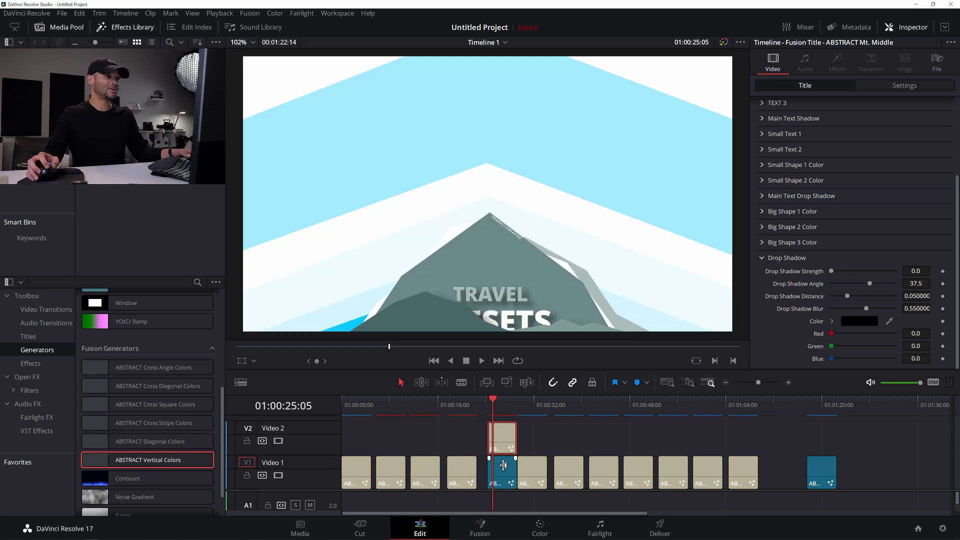
{"action": "left_click", "coordinate": [488, 402]}
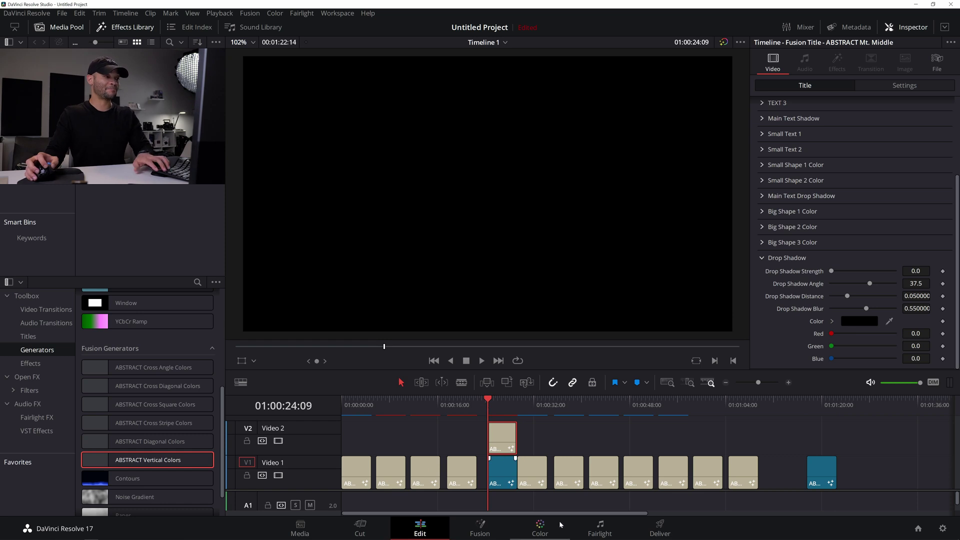
{"action": "key", "text": "space"}
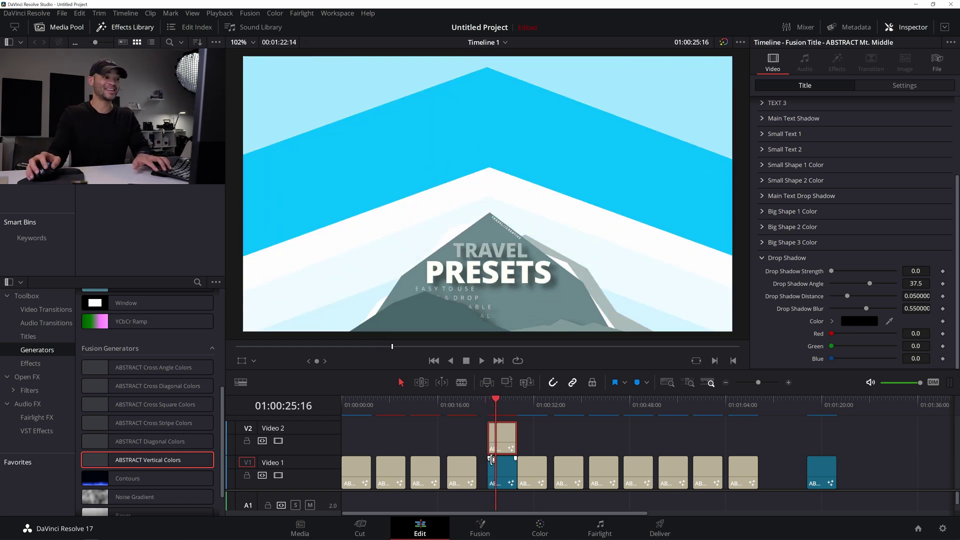
{"action": "left_click", "coordinate": [486, 408]}
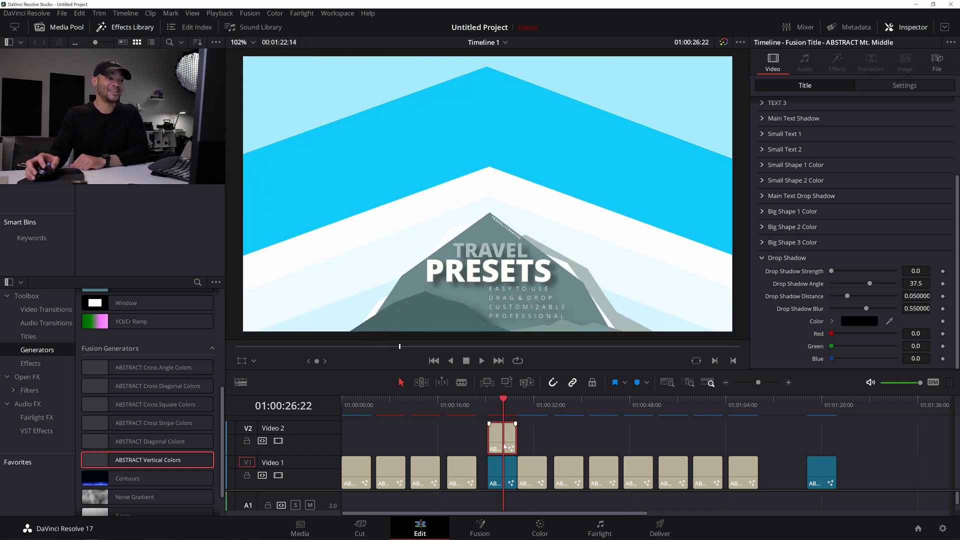
- Set the title's Drop Shadow strength to 0.559 and review it
{"action": "left_click_drag", "start_coordinate": [836, 271], "coordinate": [868, 283]}
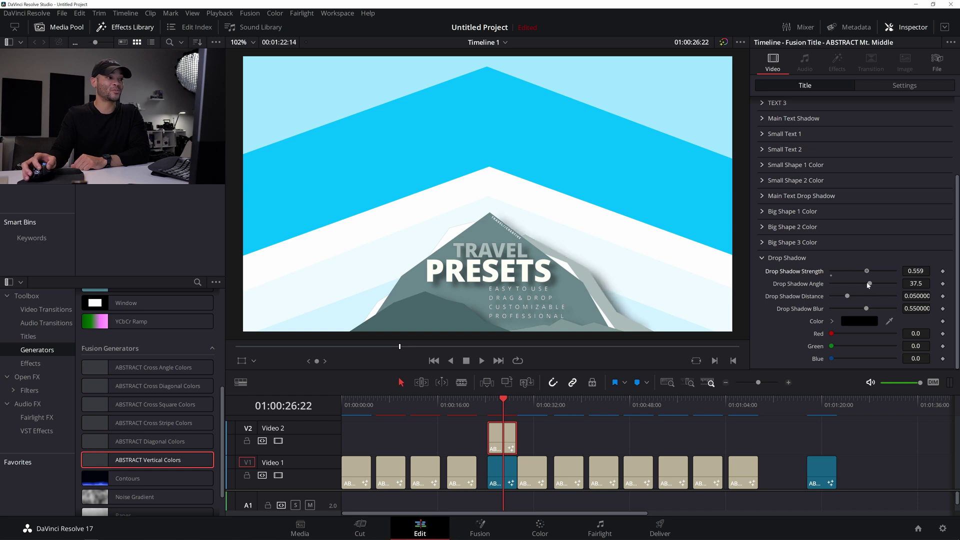
{"action": "left_click", "coordinate": [488, 412]}
{"action": "key", "text": "space"}
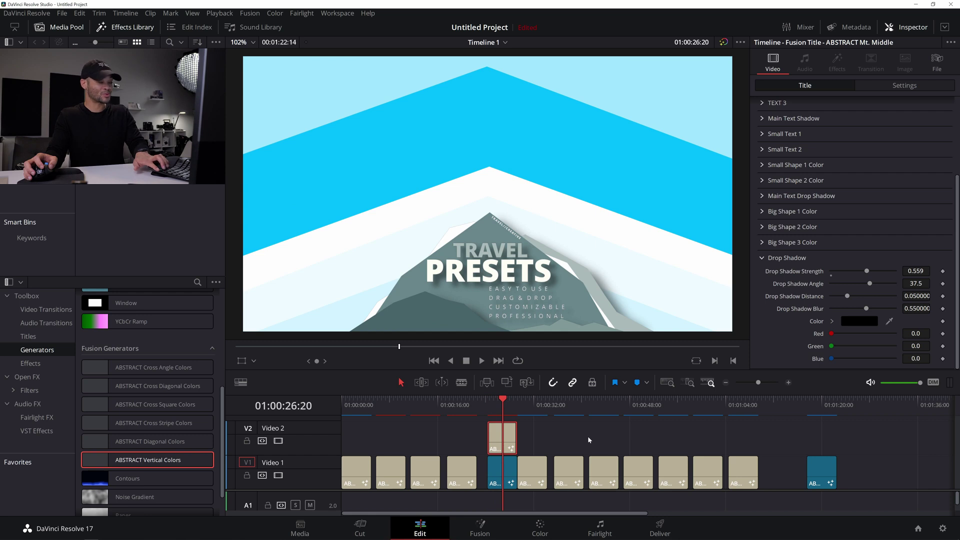
- Play the FULLY CUSTOMIZE title animation, then the WORK FAST title
{"action": "left_click", "coordinate": [532, 415]}
{"action": "left_click", "coordinate": [573, 411]}
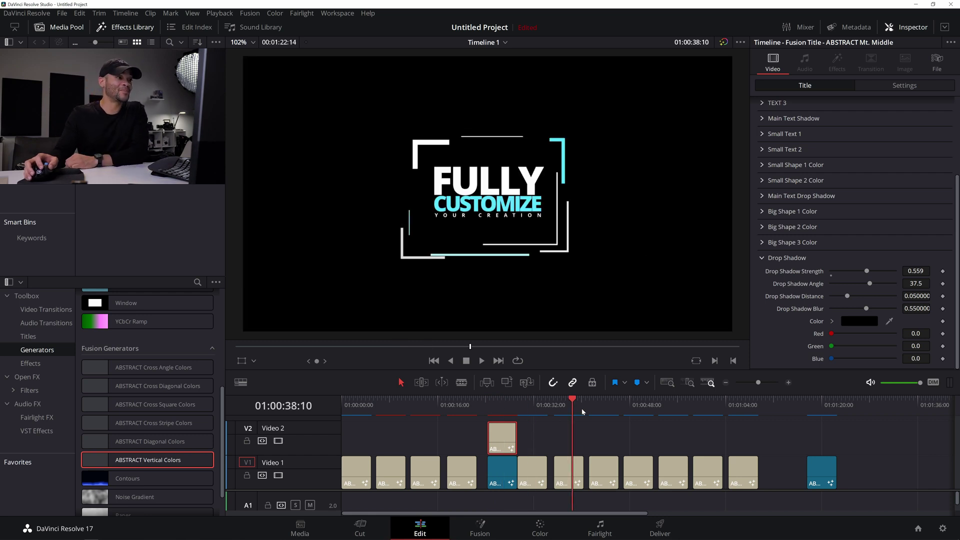
{"action": "left_click", "coordinate": [551, 409]}
{"action": "key", "text": "space"}
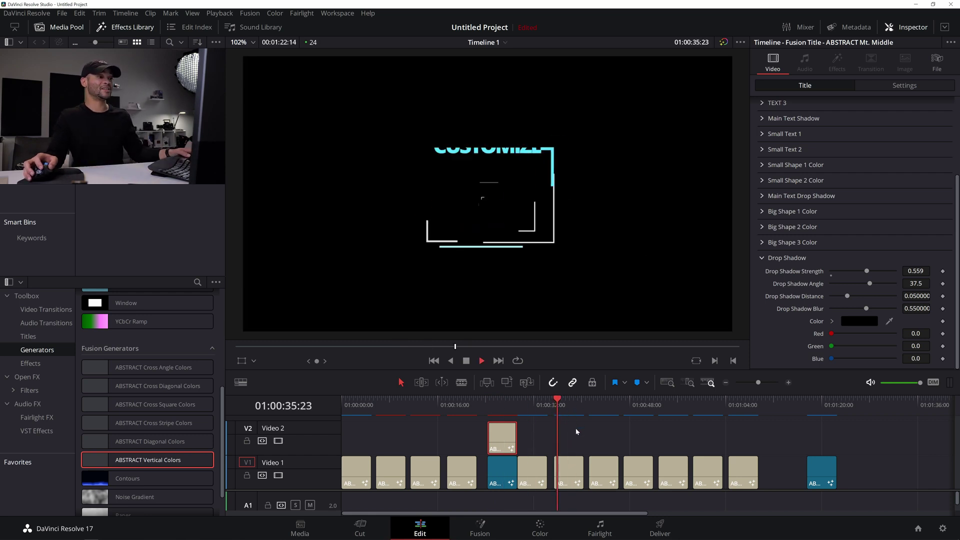
{"action": "key", "text": "space"}
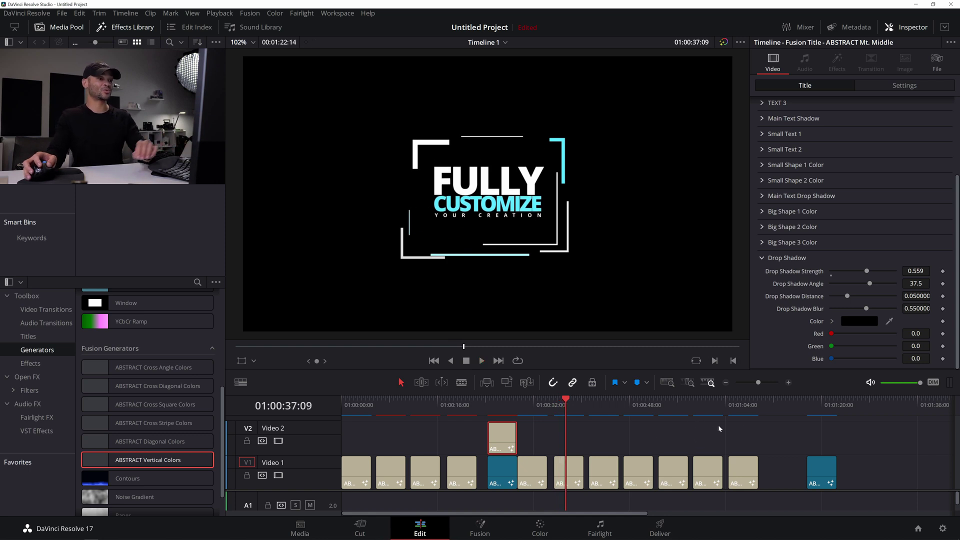
{"action": "left_click", "coordinate": [737, 411]}
{"action": "key", "text": "space"}
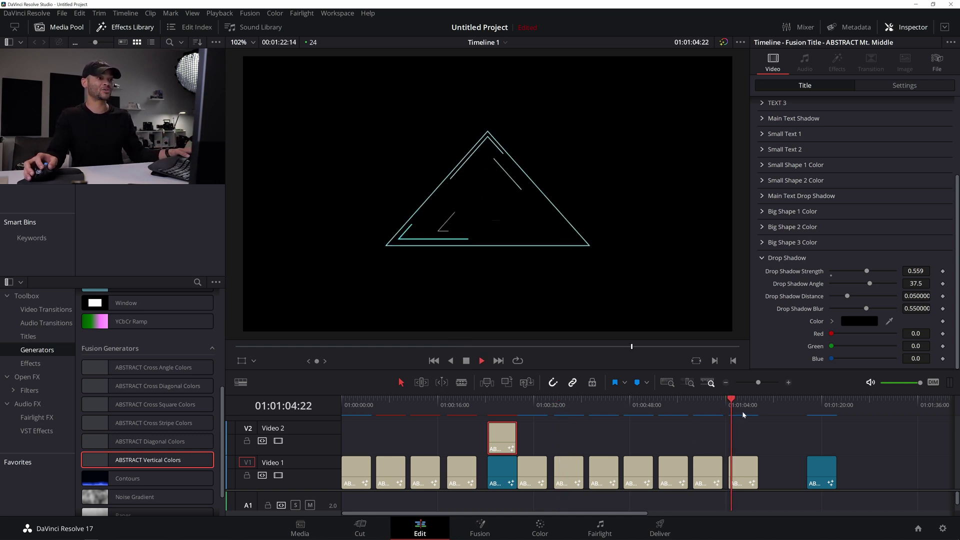
- Step through the FULLY CUSTOMIZE build until YOUR CREATION completes, then replay it
{"action": "left_click", "coordinate": [556, 411]}
{"action": "key", "text": "Right"}
{"action": "key", "text": "Right"}
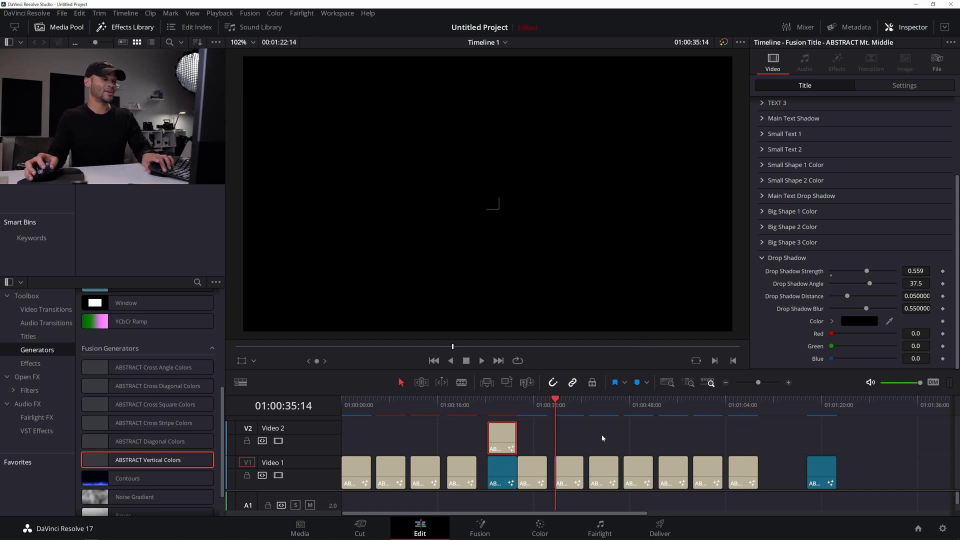
{"action": "key", "text": "Right"}
{"action": "key", "text": "Right"}
{"action": "key", "text": "Right"}
{"action": "key", "text": "Right"}
{"action": "key", "text": "Right"}
{"action": "key", "text": "Right"}
{"action": "key", "text": "Right"}
{"action": "key", "text": "Right"}
{"action": "key", "text": "Right"}
{"action": "key", "text": "Right"}
{"action": "key", "text": "Right"}
{"action": "key", "text": "Right"}
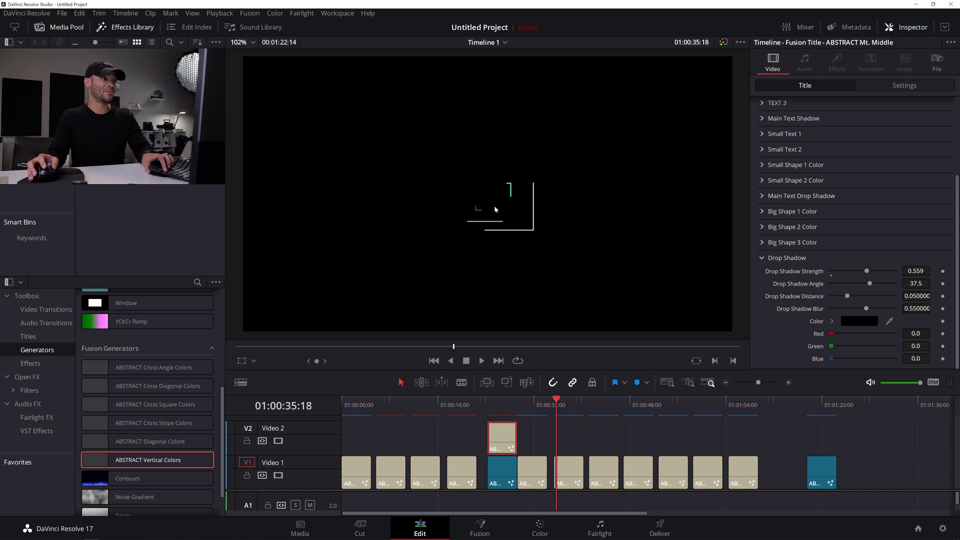
{"action": "key", "text": "Right"}
{"action": "key", "text": "Right"}
{"action": "key", "text": "Right"}
{"action": "key", "text": "Right"}
{"action": "key", "text": "Right"}
{"action": "key", "text": "Right"}
{"action": "key", "text": "Right"}
{"action": "key", "text": "Right"}
{"action": "key", "text": "Right"}
{"action": "key", "text": "Right"}
{"action": "key", "text": "Right"}
{"action": "key", "text": "Right"}
{"action": "key", "text": "Right"}
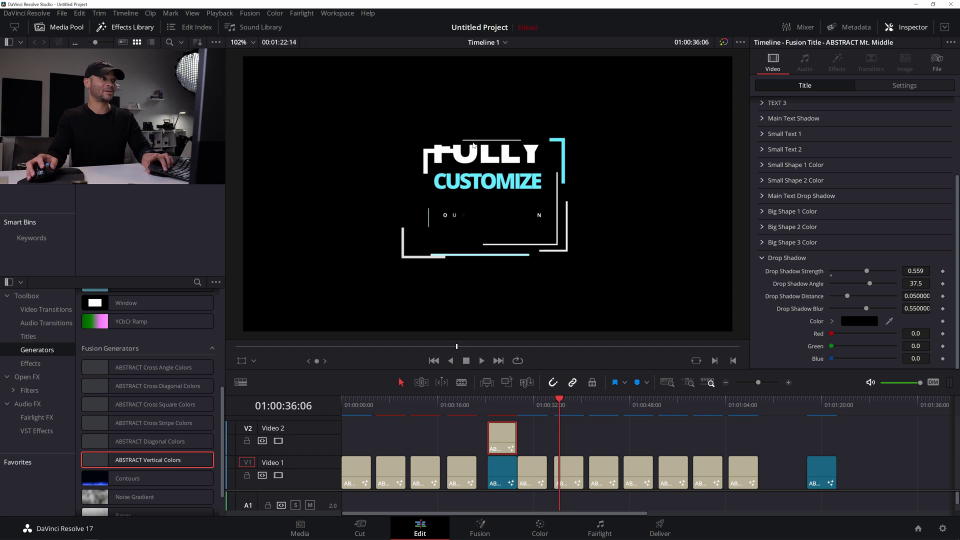
{"action": "key", "text": "Right"}
{"action": "key", "text": "Right"}
{"action": "key", "text": "Right"}
{"action": "key", "text": "Right"}
{"action": "key", "text": "Right"}
{"action": "key", "text": "Right"}
{"action": "key", "text": "Right"}
{"action": "key", "text": "Right"}
{"action": "key", "text": "Right"}
{"action": "key", "text": "Right"}
{"action": "key", "text": "Right"}
{"action": "key", "text": "Right"}
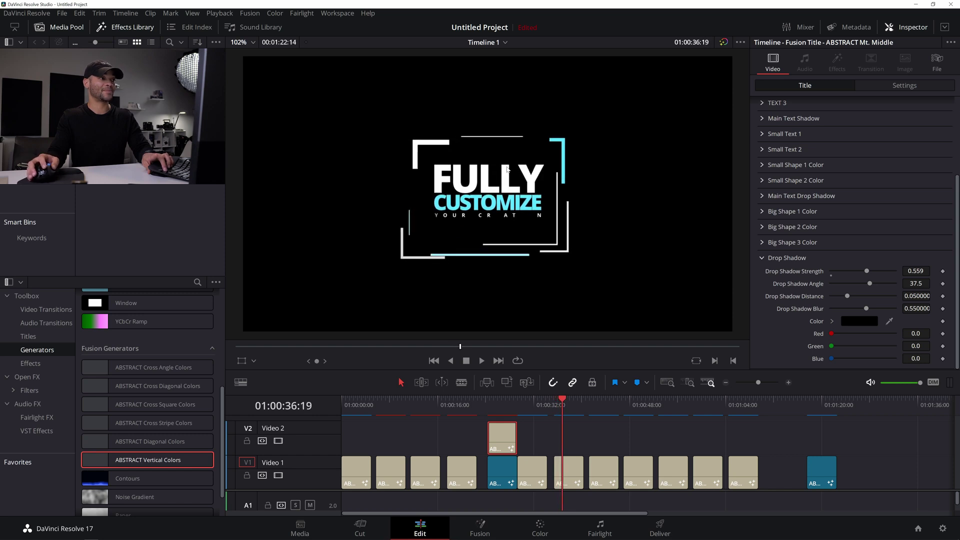
{"action": "key", "text": "Right"}
{"action": "key", "text": "Right"}
{"action": "key", "text": "Right"}
{"action": "key", "text": "Right"}
{"action": "key", "text": "Right"}
{"action": "key", "text": "Right"}
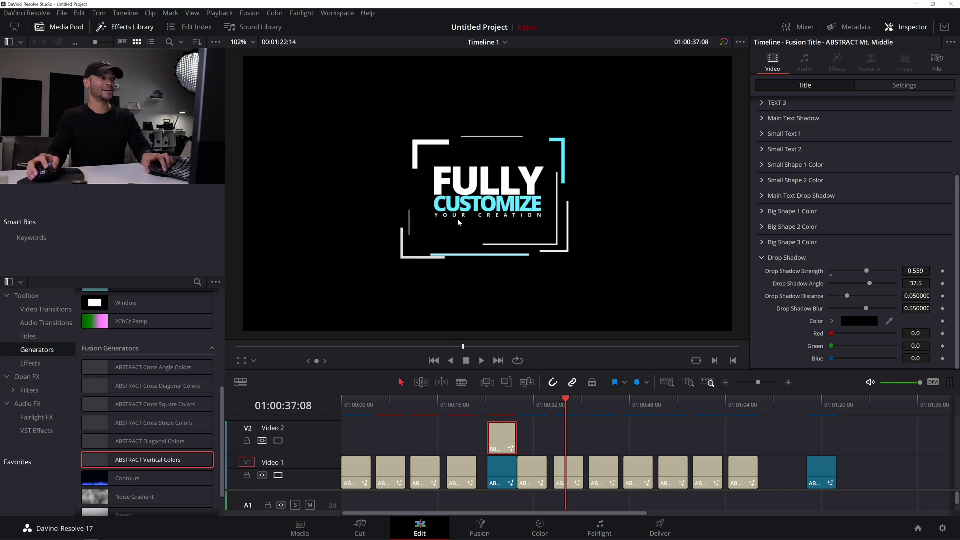
{"action": "key", "text": "shift+Left"}
{"action": "key", "text": "shift+Left"}
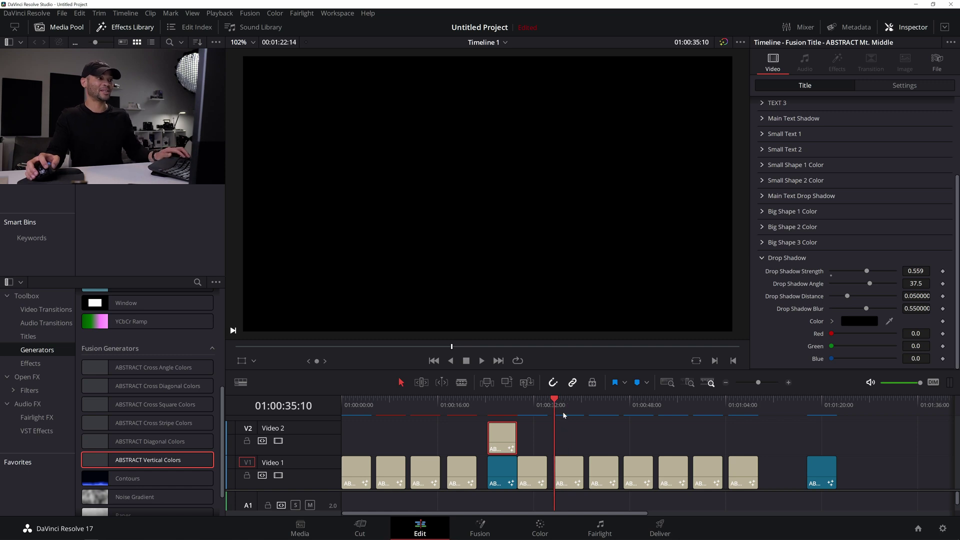
{"action": "key", "text": "space"}
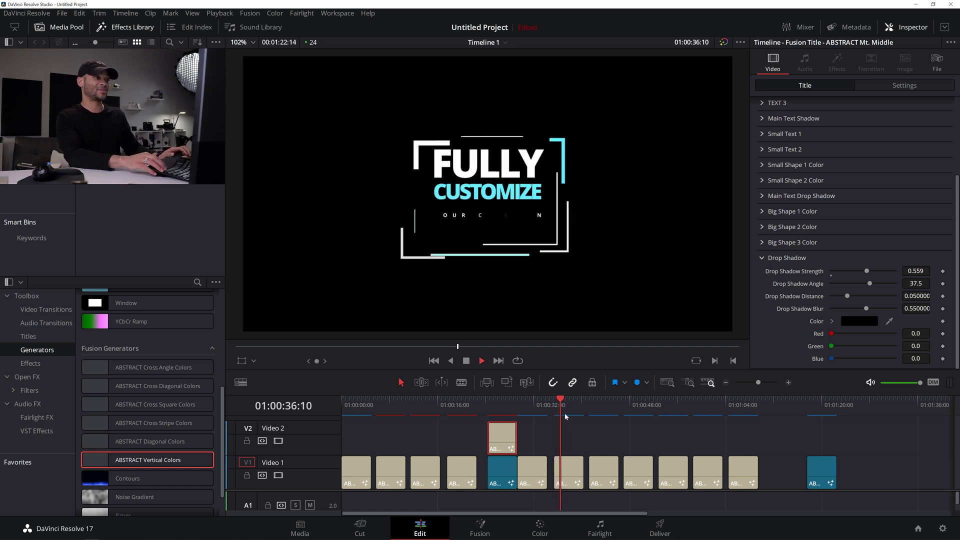
{"action": "key", "text": "space"}
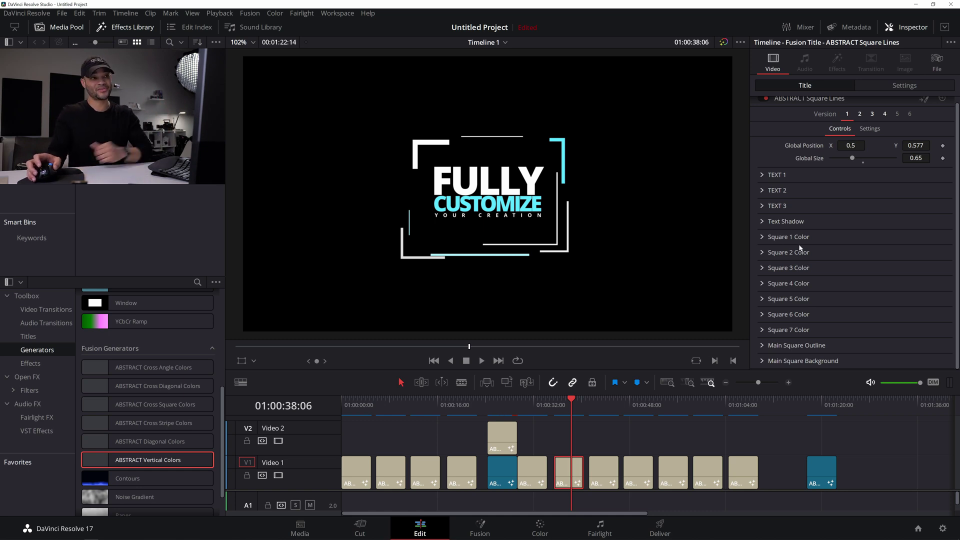
- Make Square 1 a brighter yellow (R 1.0, G 0.924, B 0.133) and thicken its line to 0.013
{"action": "left_click", "coordinate": [763, 237]}
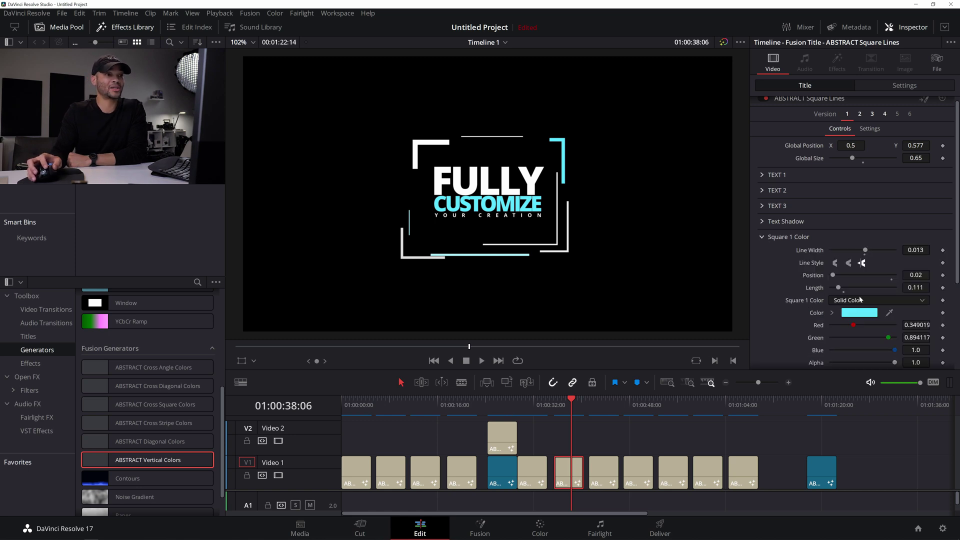
{"action": "left_click", "coordinate": [833, 313]}
{"action": "scroll", "coordinate": [906, 303], "scroll_direction": "down", "scroll_amount": 3}
{"action": "mouse_move", "coordinate": [919, 280]}
{"action": "left_mouse_down"}
{"action": "mouse_move", "coordinate": [919, 247]}
{"action": "mouse_move", "coordinate": [919, 266]}
{"action": "mouse_move", "coordinate": [920, 258]}
{"action": "left_mouse_up"}
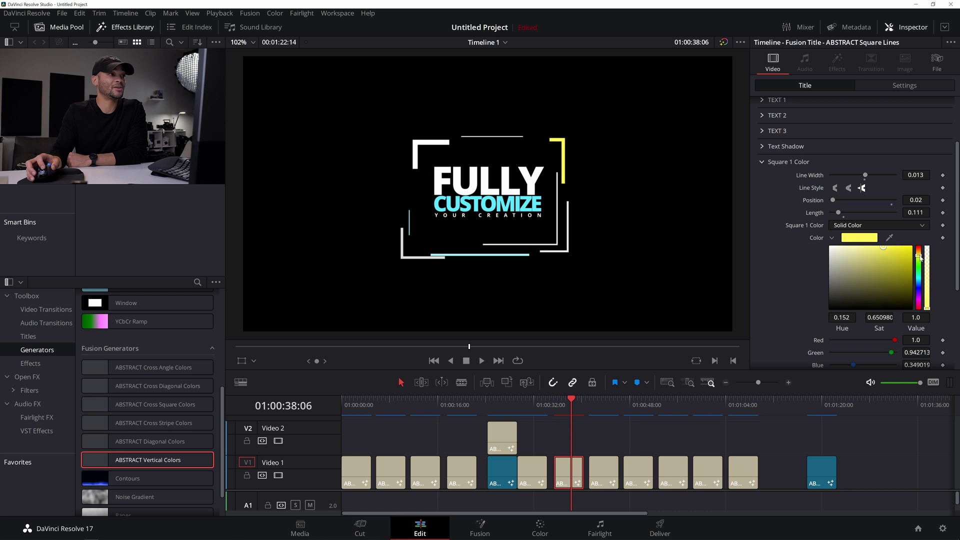
{"action": "left_click", "coordinate": [899, 246]}
{"action": "left_click", "coordinate": [832, 238]}
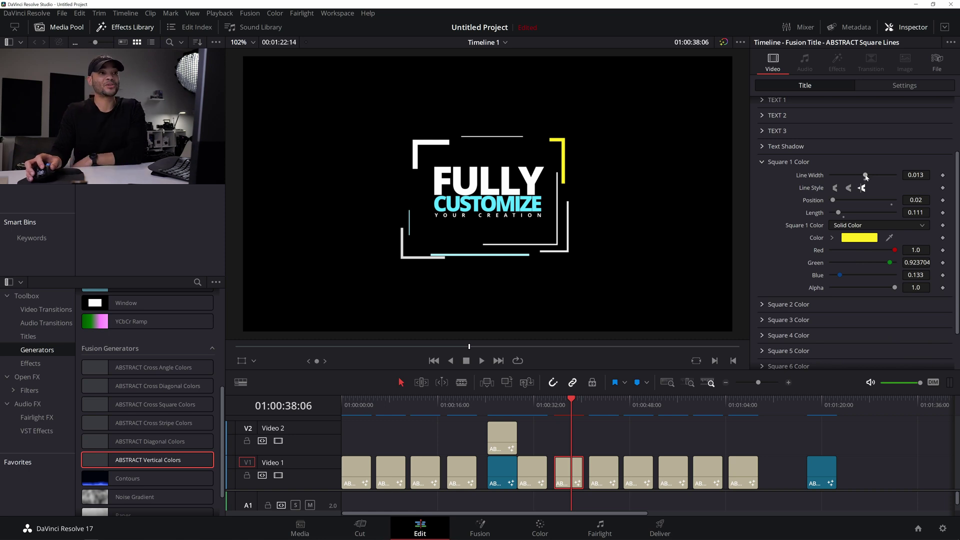
{"action": "mouse_move", "coordinate": [860, 179]}
{"action": "left_mouse_down"}
{"action": "mouse_move", "coordinate": [876, 181]}
{"action": "mouse_move", "coordinate": [867, 182]}
{"action": "left_mouse_up"}
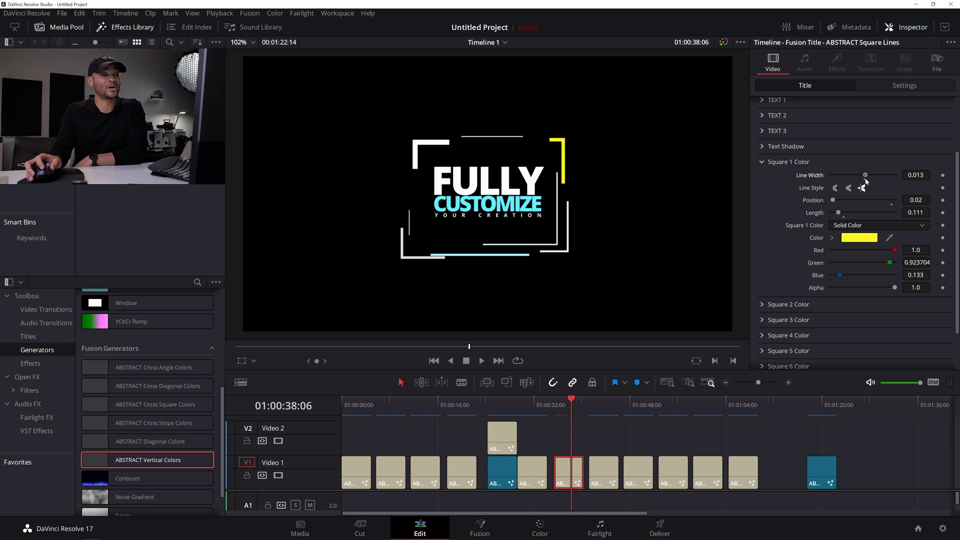
- Slide the yellow Square 1 segment to the top right and shorten its Length to about 0.189
{"action": "left_click_drag", "start_coordinate": [833, 202], "coordinate": [890, 218]}
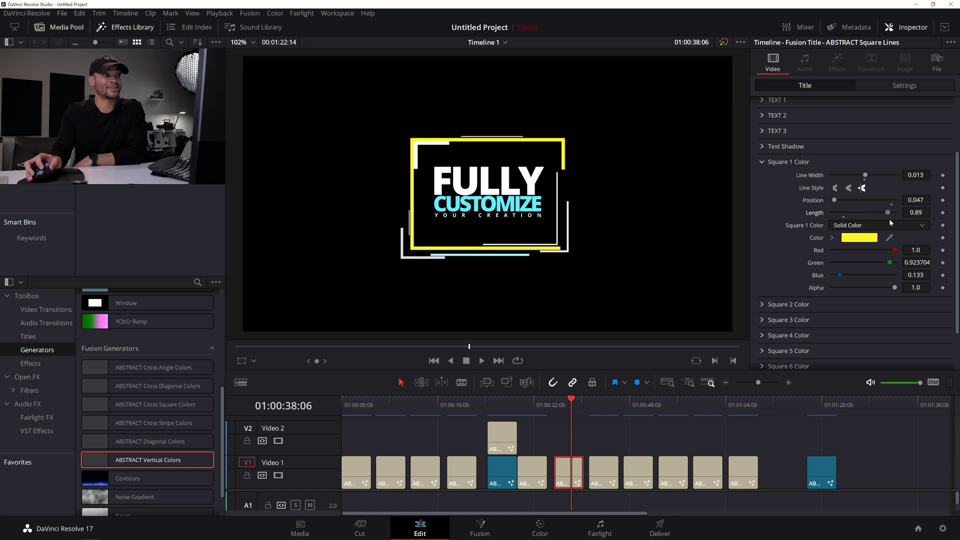
{"action": "left_click", "coordinate": [556, 405]}
{"action": "key", "text": "space"}
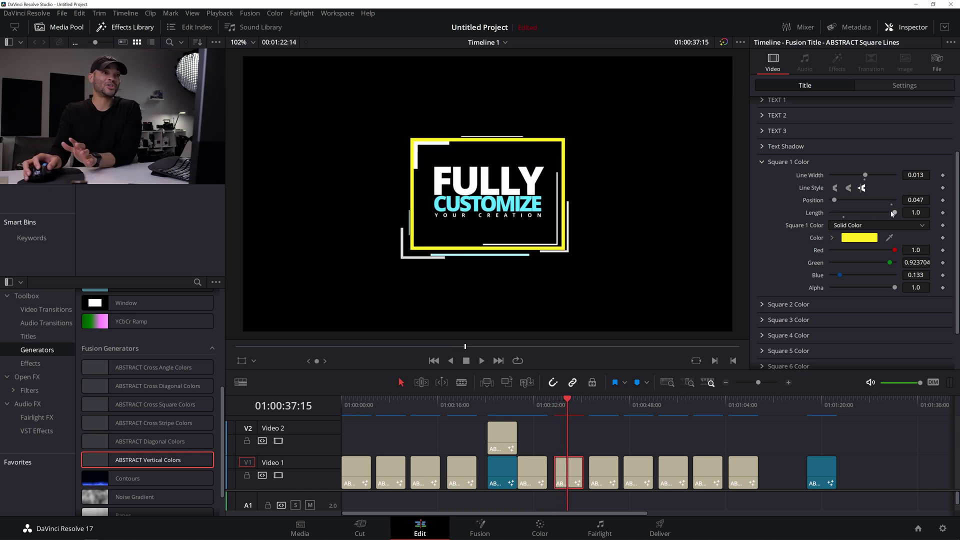
{"action": "left_click_drag", "start_coordinate": [866, 215], "coordinate": [845, 220]}
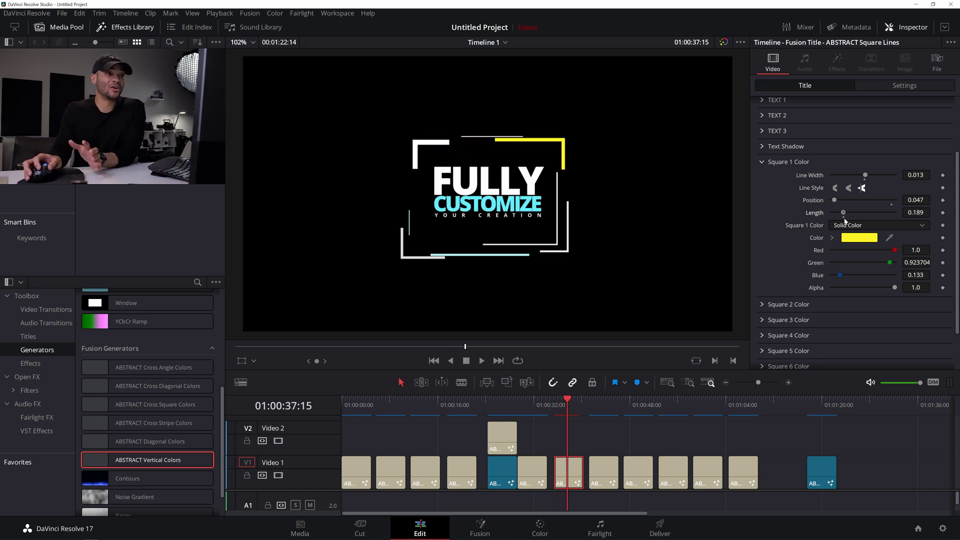
{"action": "left_click", "coordinate": [763, 162]}
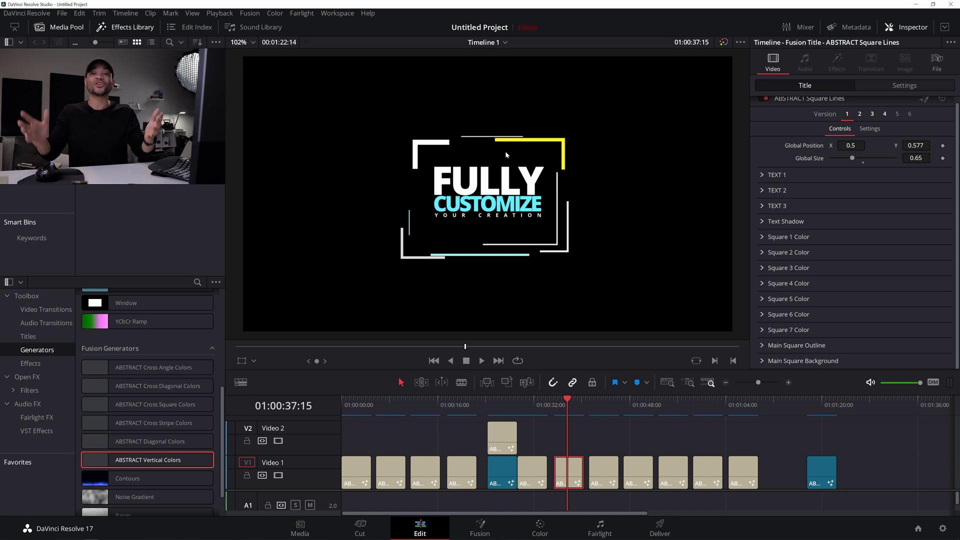
- Preview the next title clip's animation from its start
{"action": "left_click", "coordinate": [590, 411]}
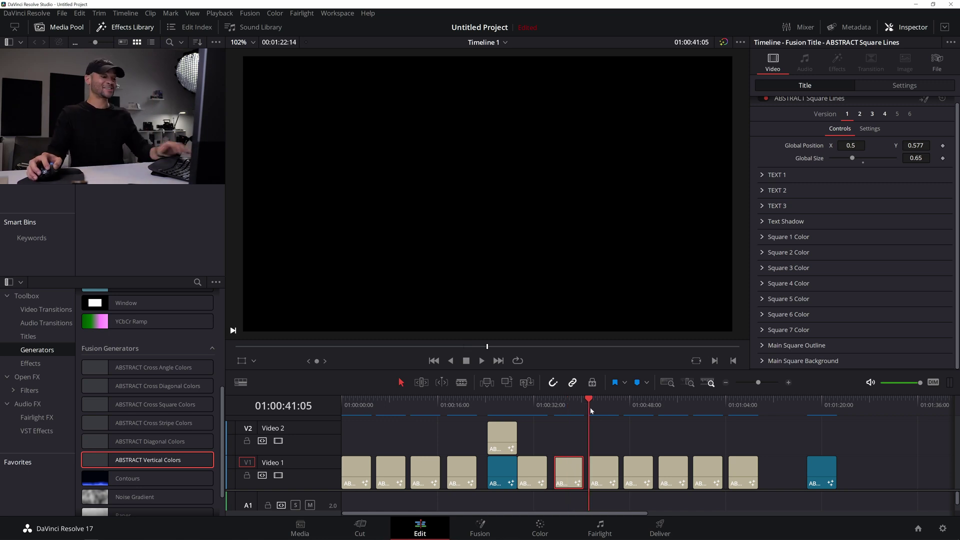
{"action": "key", "text": "Right"}
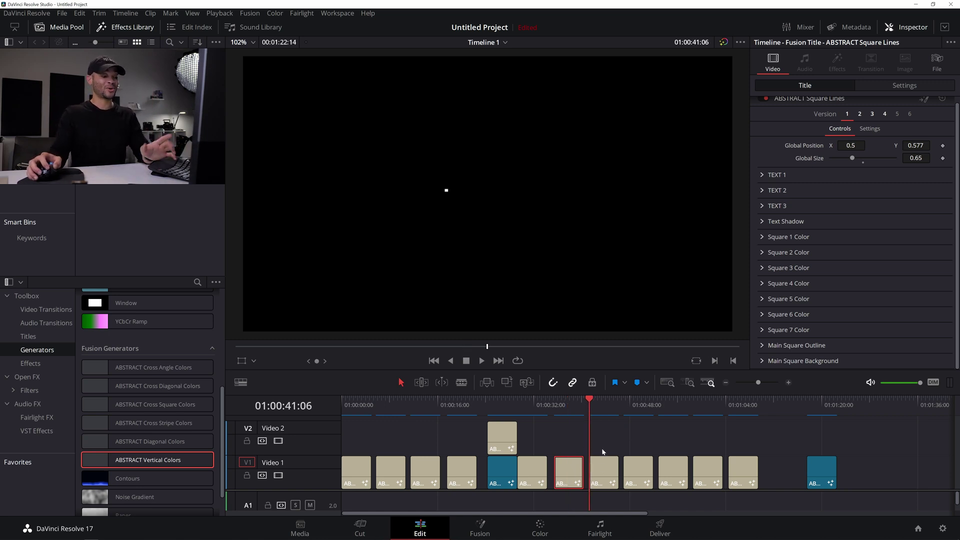
{"action": "key", "text": "space"}
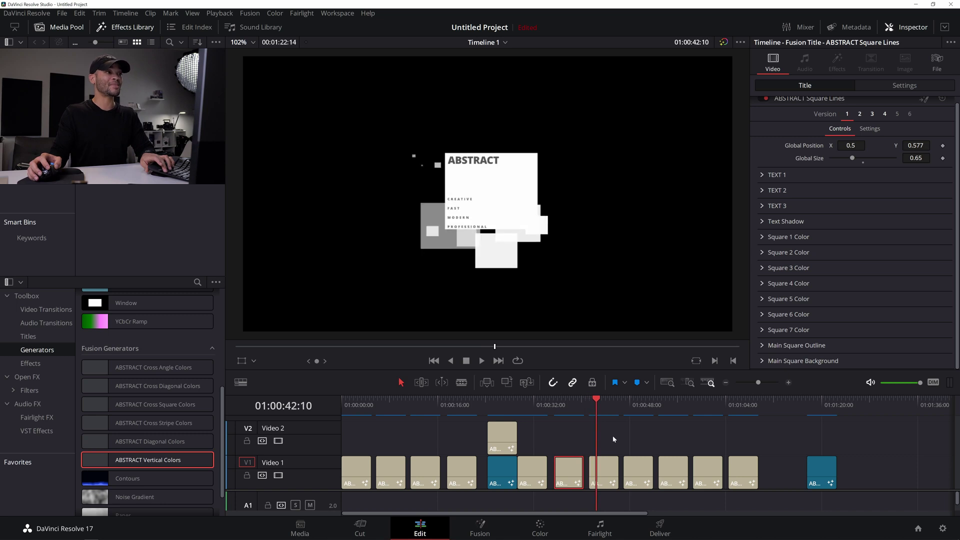
{"action": "left_click", "coordinate": [589, 410]}
{"action": "key", "text": "Right"}
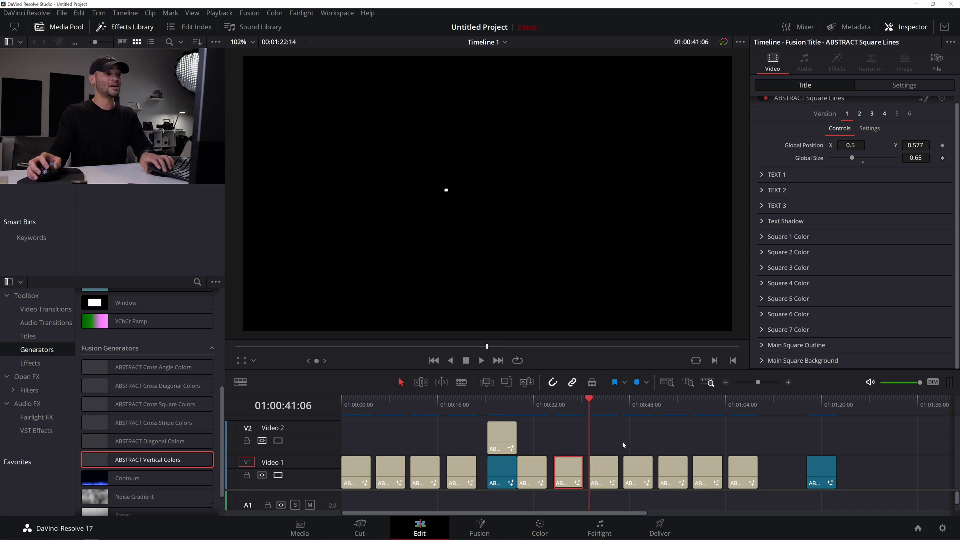
{"action": "key", "text": "space"}
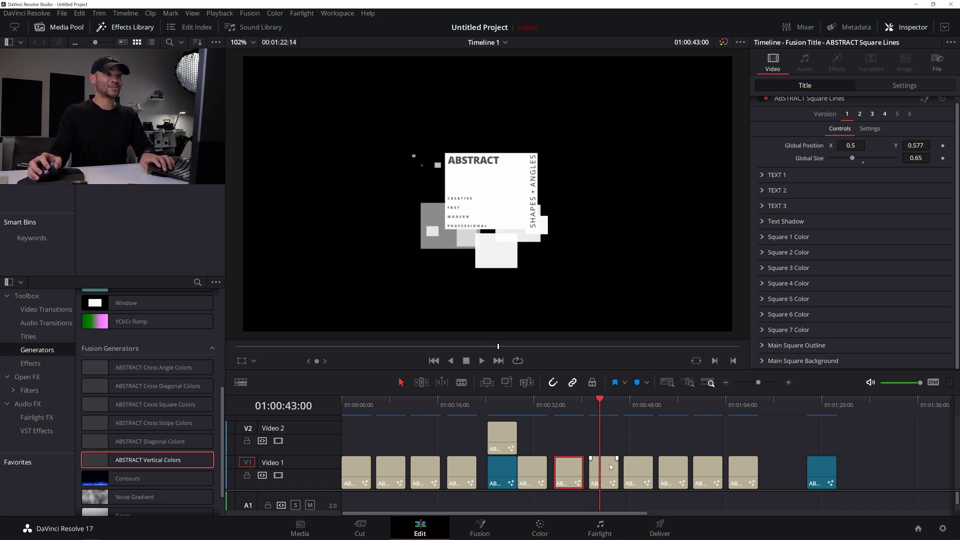
{"action": "left_click", "coordinate": [590, 407]}
{"action": "key", "text": "space"}
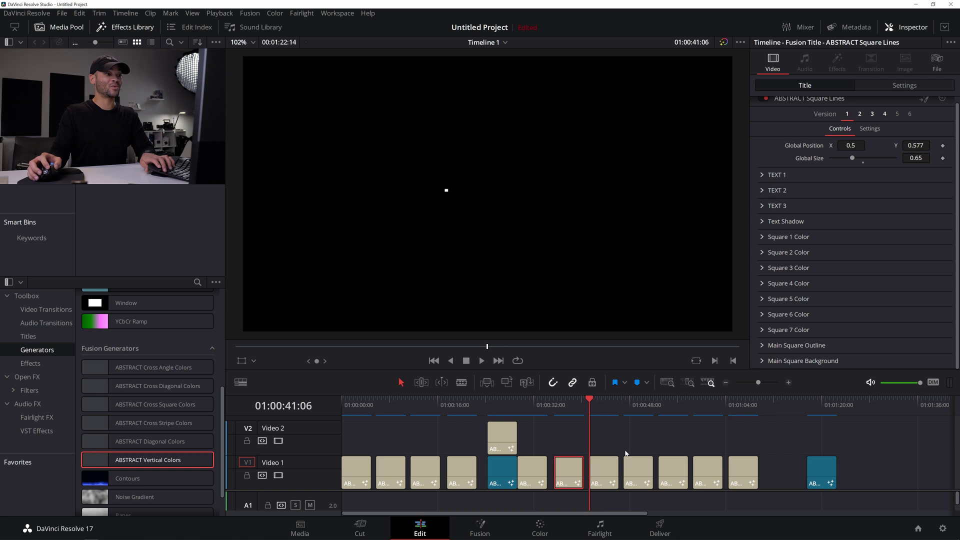
- Select the ABSTRACT Squares Center 1 clip and play its stacked-squares animation
{"action": "left_click", "coordinate": [609, 476]}
{"action": "key", "text": "Up"}
{"action": "key", "text": "space"}
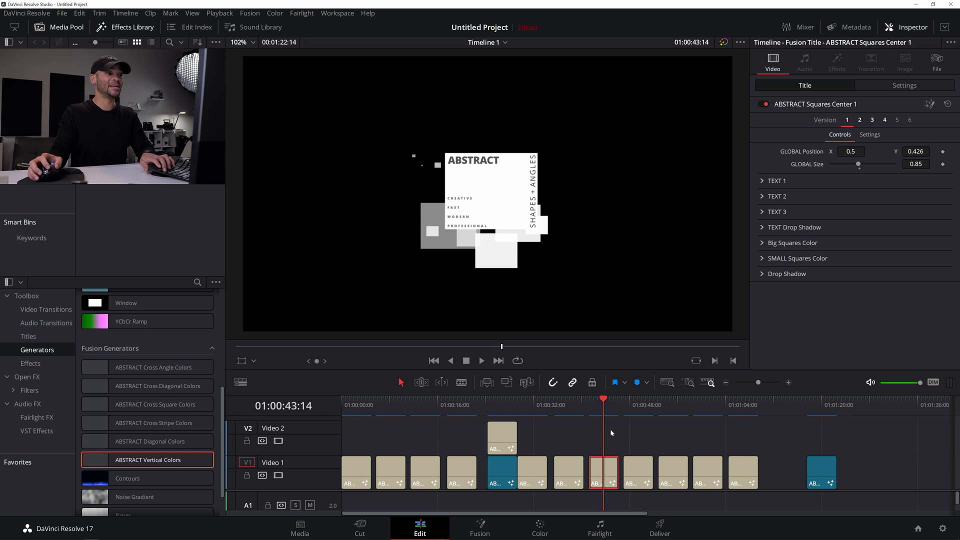
{"action": "left_click", "coordinate": [590, 412]}
{"action": "key", "text": "space"}
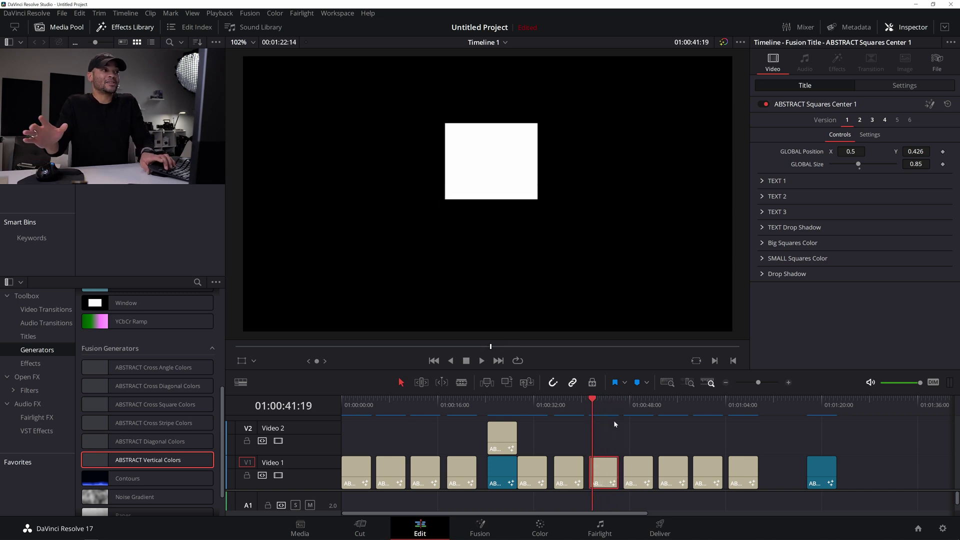
{"action": "key", "text": "Left"}
{"action": "key", "text": "space"}
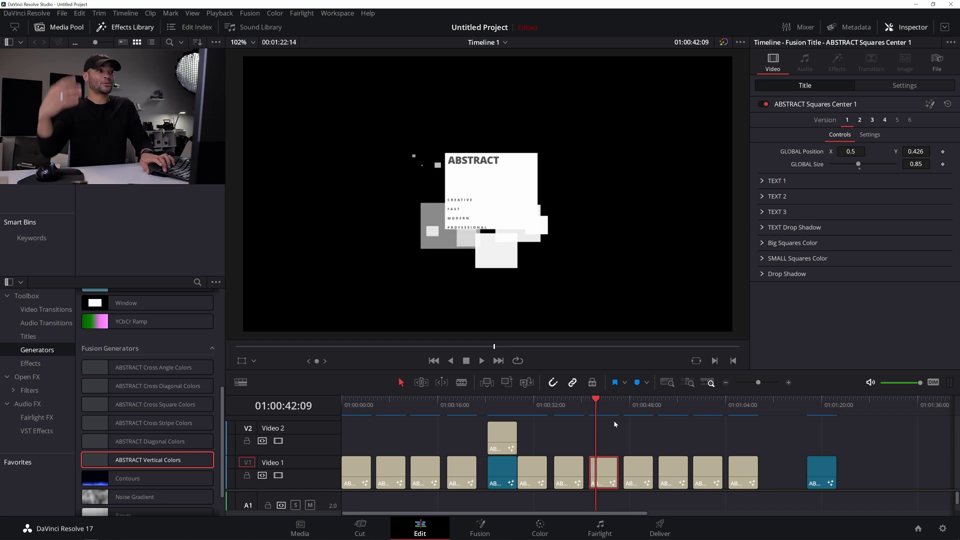
- Compare versions 1 and 2 of Squares Center 1, then settle on Version 4
{"action": "key", "text": "space"}
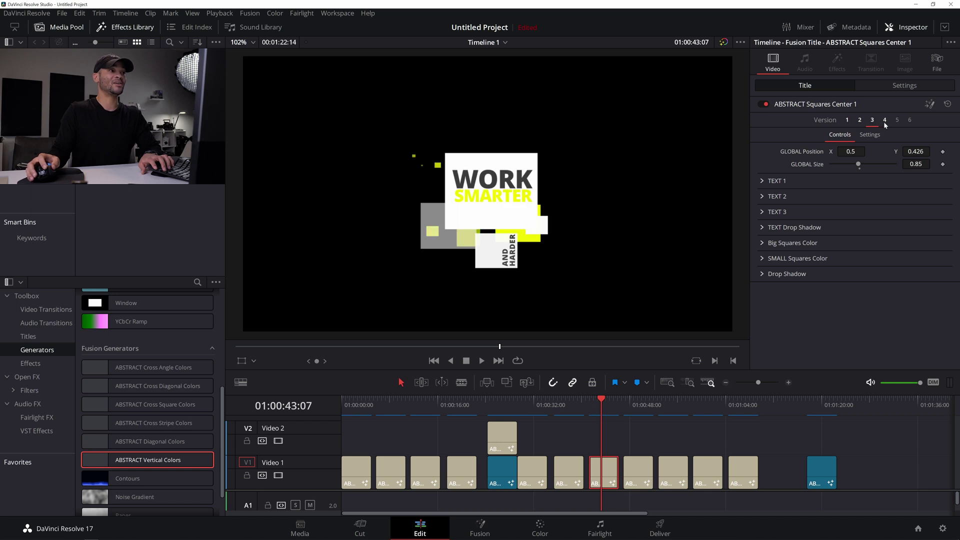
{"action": "left_click", "coordinate": [885, 121]}
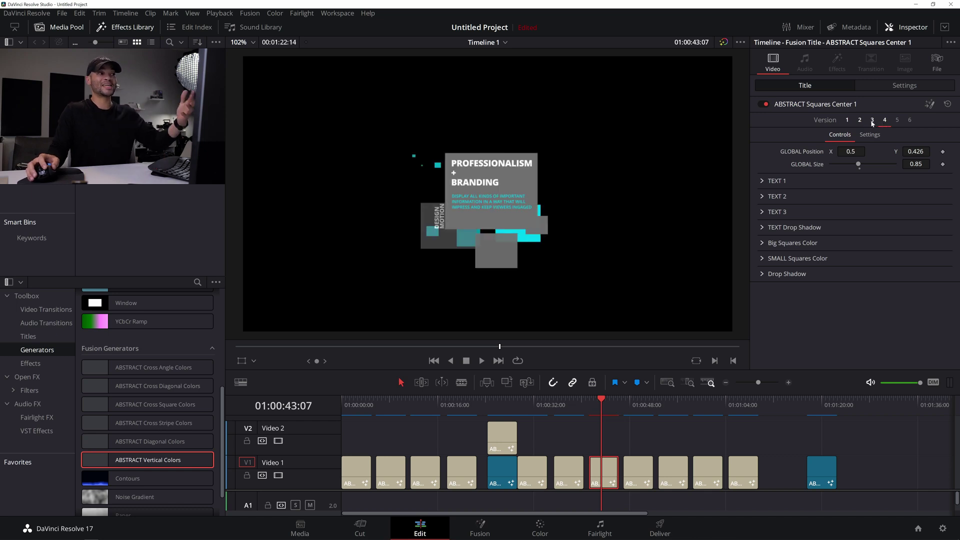
{"action": "left_click", "coordinate": [849, 120]}
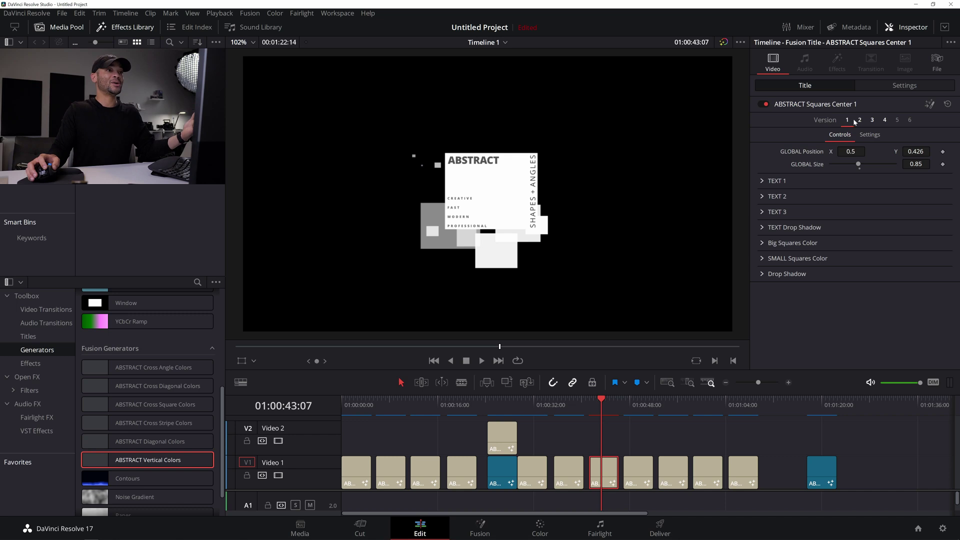
{"action": "left_click", "coordinate": [859, 121]}
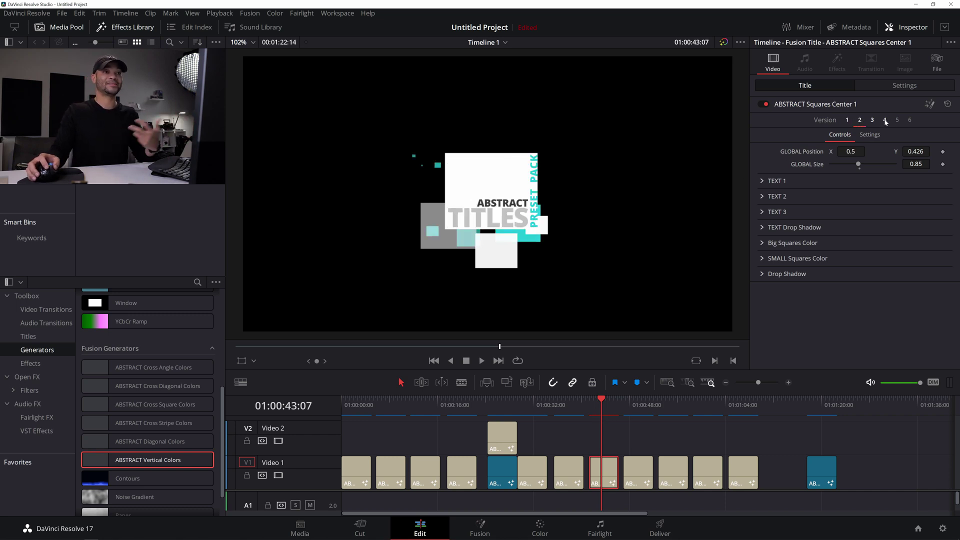
{"action": "left_click", "coordinate": [886, 121]}
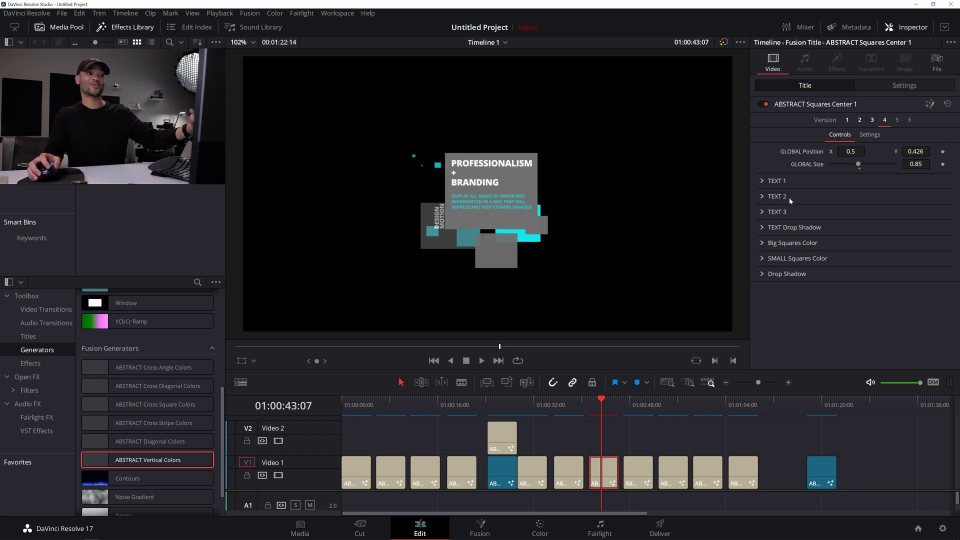
- Inspect the TEXT 2 and TEXT 3 settings of the Version 4 title
{"action": "left_click", "coordinate": [763, 198]}
{"action": "left_click", "coordinate": [763, 197]}
{"action": "left_click", "coordinate": [764, 213]}
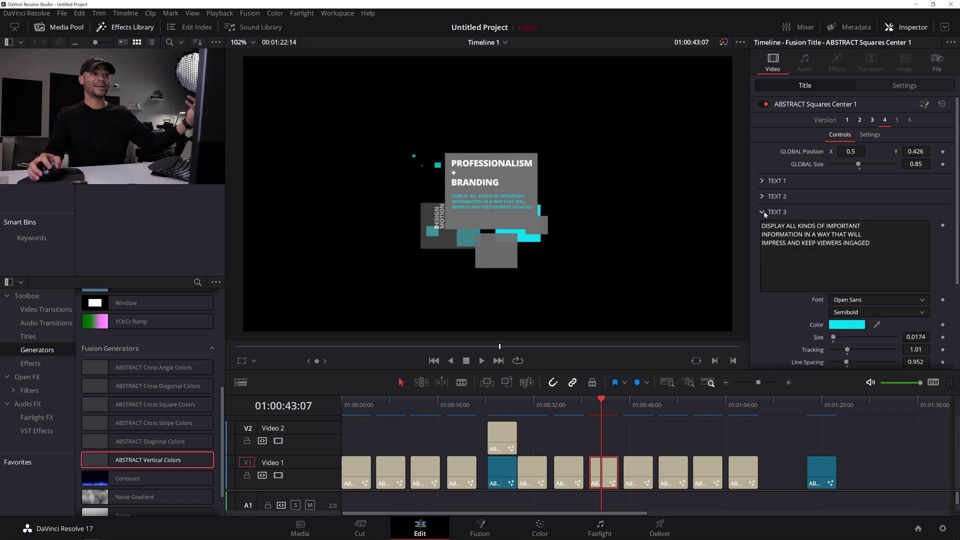
{"action": "left_click", "coordinate": [764, 212]}
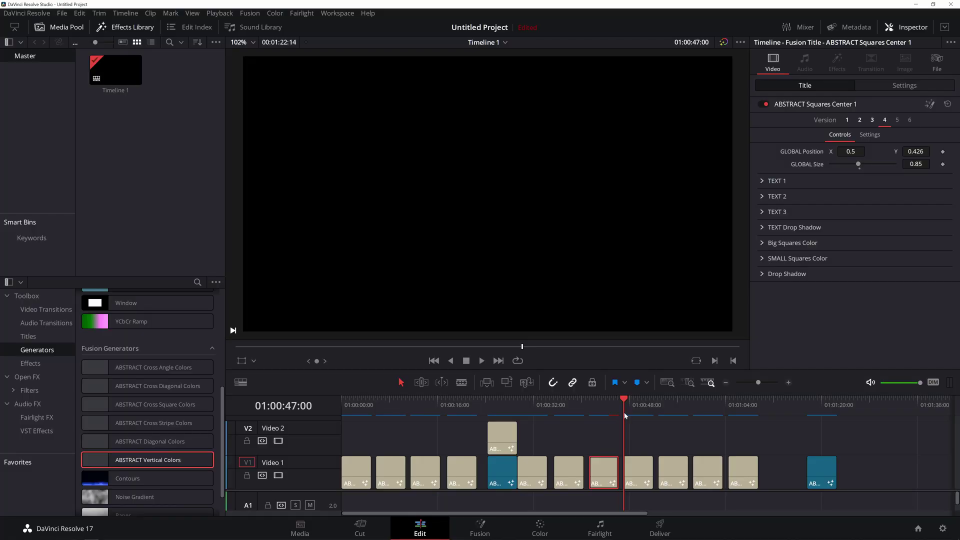
- Replay Squares Center 1 and stop playback on the Squares Center 2 clip
{"action": "key", "text": "space"}
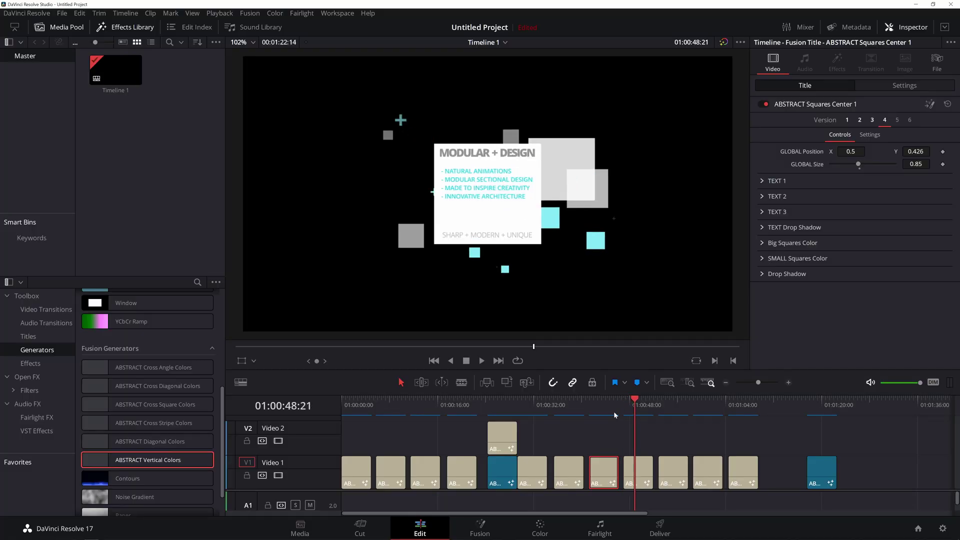
{"action": "left_click", "coordinate": [590, 408]}
{"action": "key", "text": "space"}
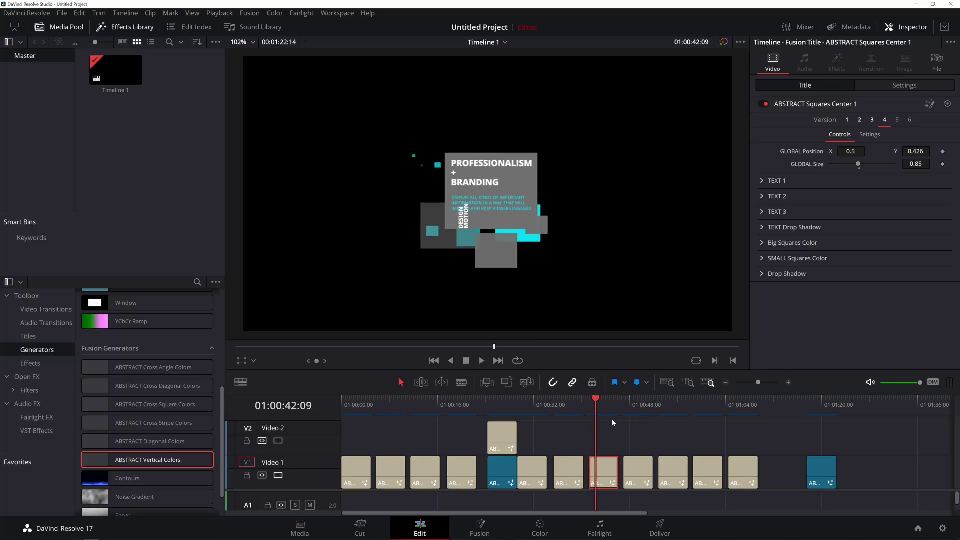
{"action": "left_click", "coordinate": [624, 410]}
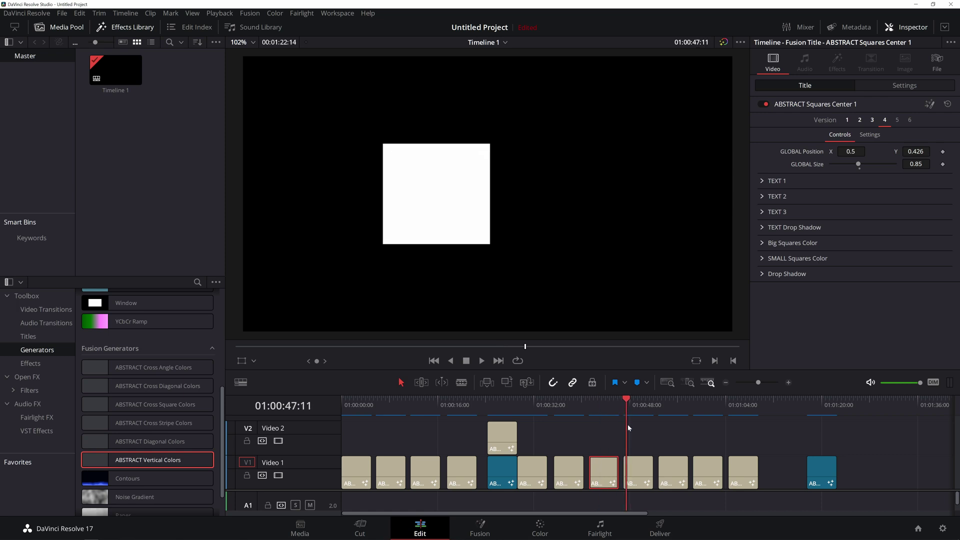
{"action": "key", "text": "space"}
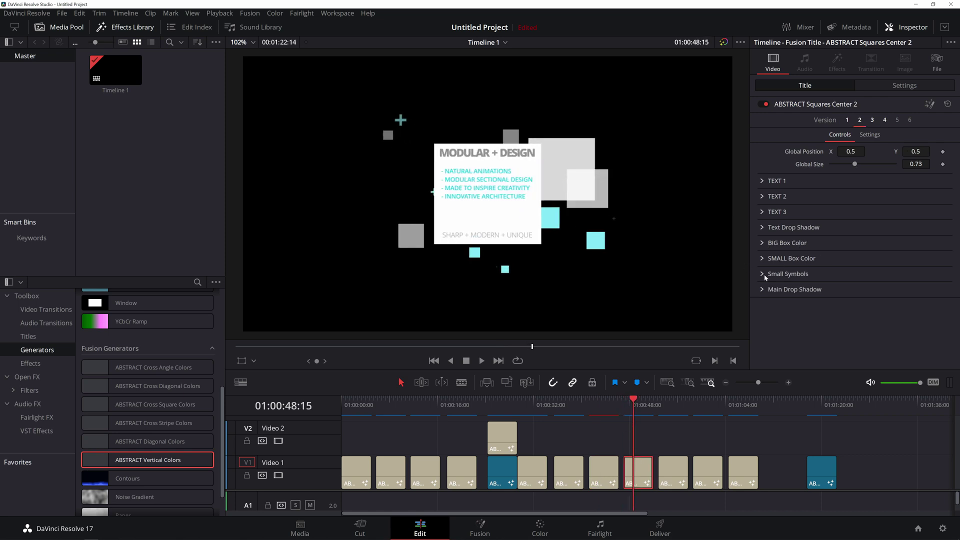
- Set the Small Symbols text to 'THE MODERN FILMMAKER' with size 0.0213
{"action": "left_click", "coordinate": [762, 274]}
{"action": "left_click", "coordinate": [763, 288]}
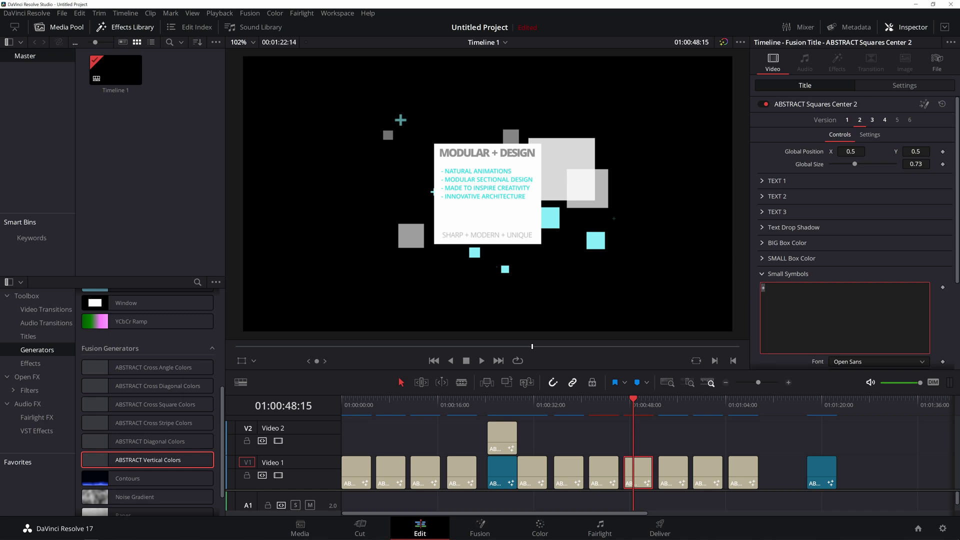
{"action": "type", "text": "THE MPD"}
{"action": "key", "text": "BackSpace"}
{"action": "key", "text": "BackSpace"}
{"action": "type", "text": "ODE"}
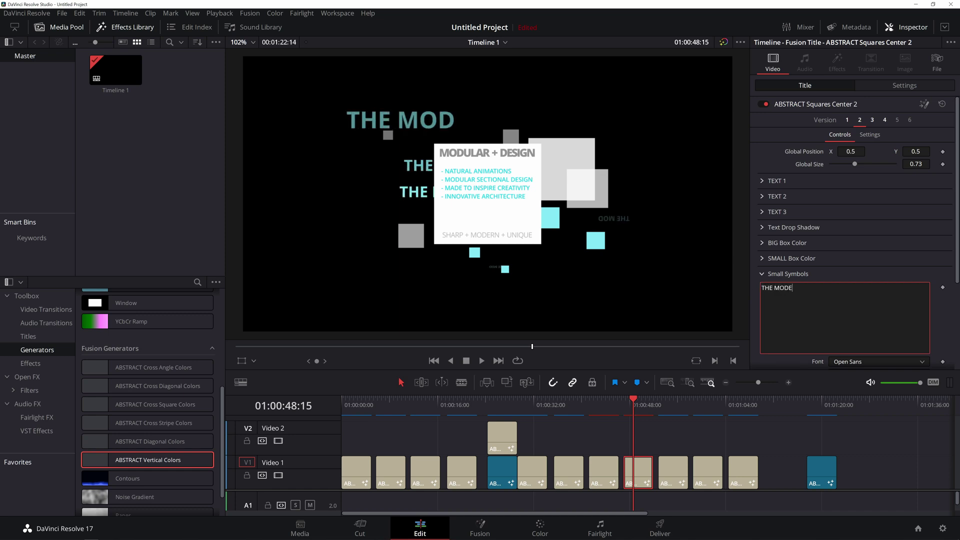
{"action": "type", "text": "RN FILMMAKER"}
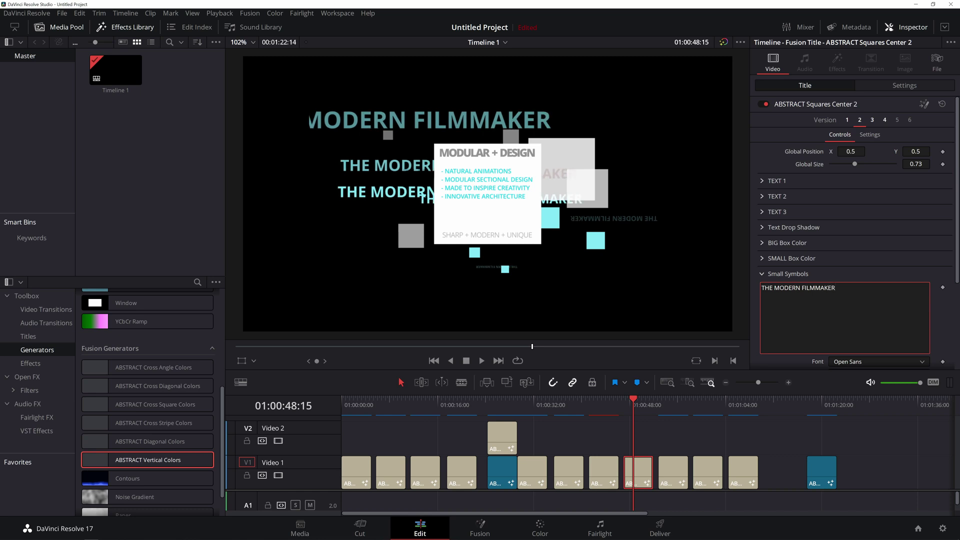
{"action": "scroll", "coordinate": [856, 235], "scroll_direction": "down", "scroll_amount": 4}
{"action": "left_click", "coordinate": [916, 308]}
{"action": "type", "text": "0.0213"}
{"action": "key", "text": "Return"}
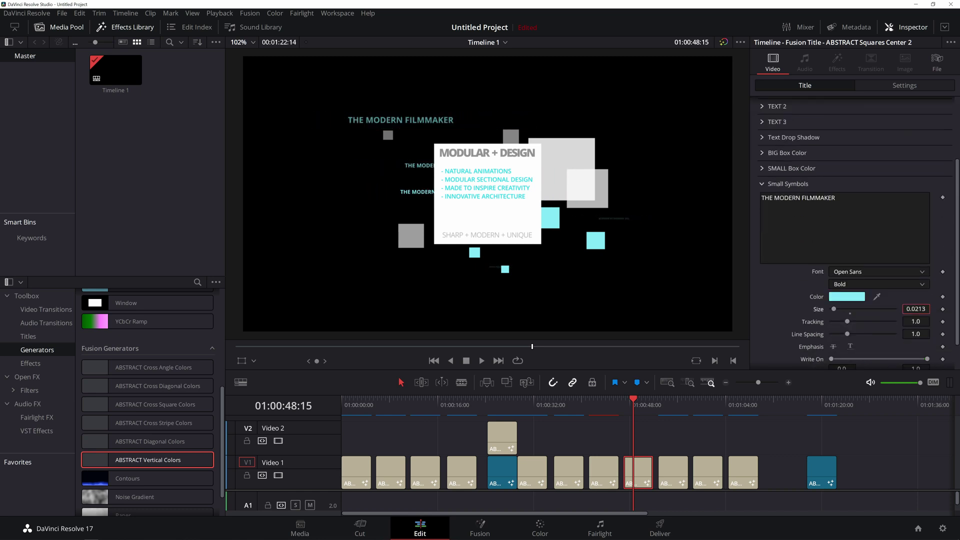
- Replay the Squares Center 2 title to review the symbols text
{"action": "left_click", "coordinate": [625, 407]}
{"action": "key", "text": "space"}
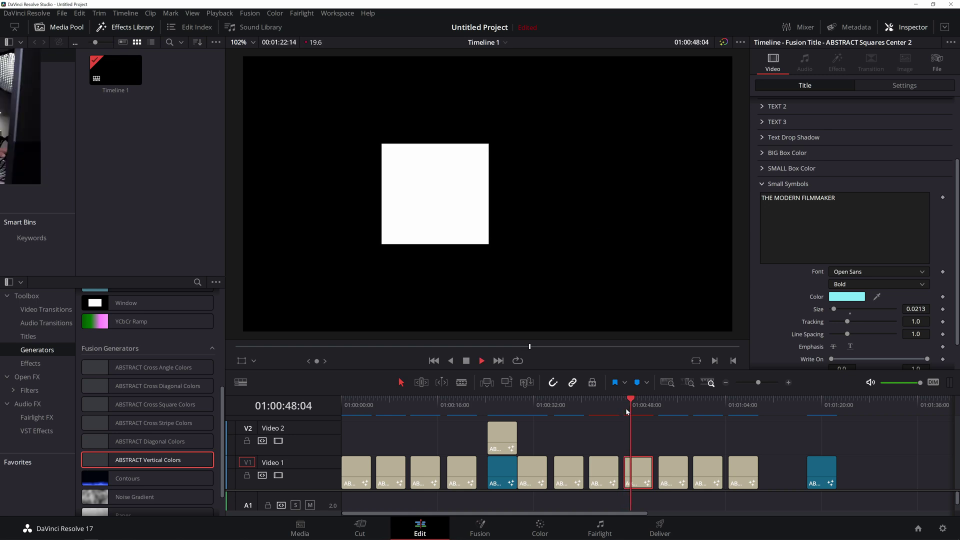
{"action": "left_click", "coordinate": [626, 408]}
{"action": "key", "text": "space"}
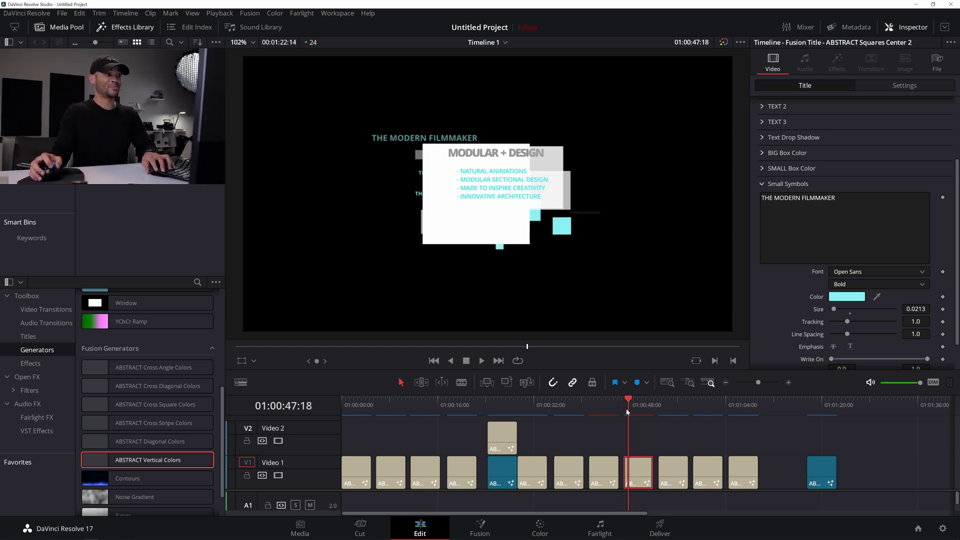
{"action": "left_click", "coordinate": [627, 408]}
{"action": "key", "text": "space"}
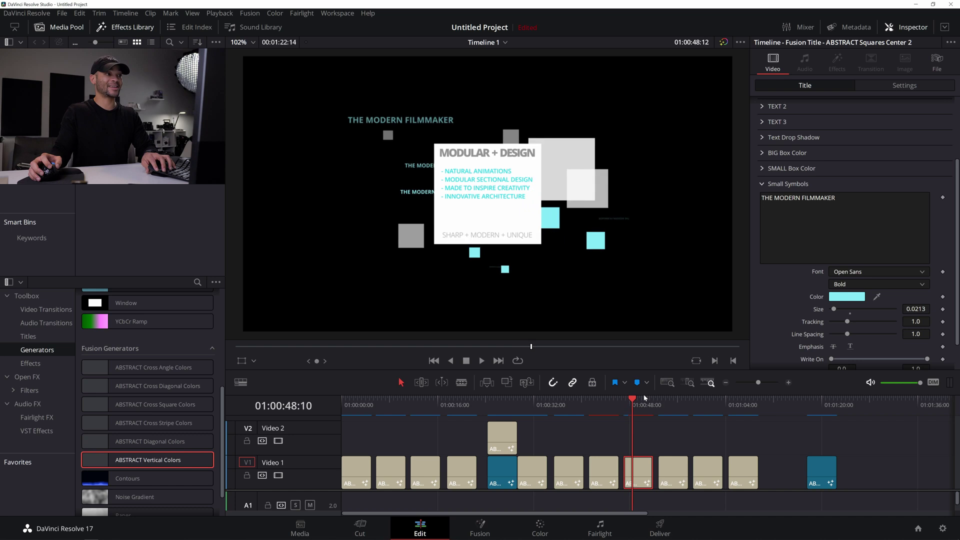
- Replace the Small Symbols text with '+' and enlarge it to about 0.138
{"action": "left_click", "coordinate": [785, 196]}
{"action": "key", "text": "ctrl+a"}
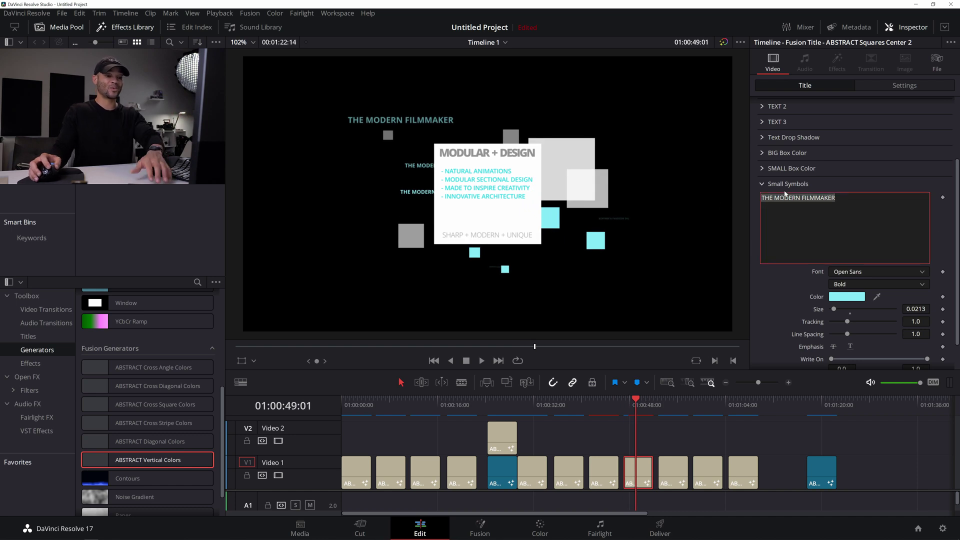
{"action": "type", "text": "+"}
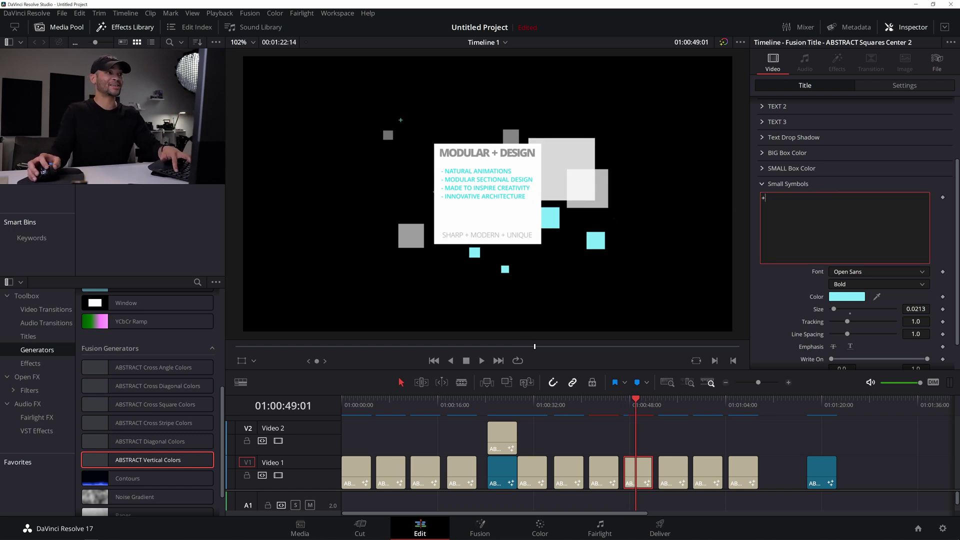
{"action": "left_click_drag", "start_coordinate": [834, 309], "coordinate": [849, 310]}
{"action": "left_click", "coordinate": [761, 184]}
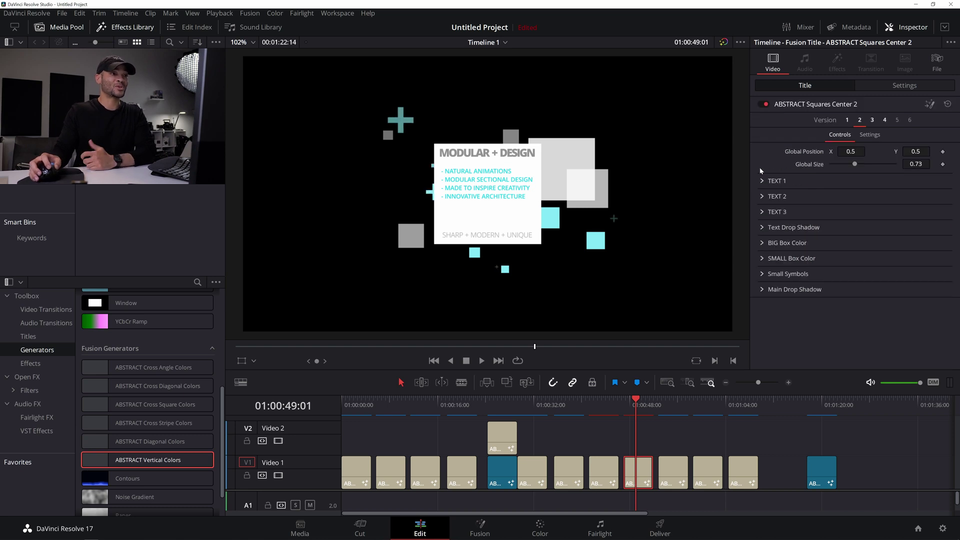
- Set the BIG Box Color of the squares title to a saturated lime green
{"action": "left_click", "coordinate": [763, 243]}
{"action": "left_click", "coordinate": [833, 269]}
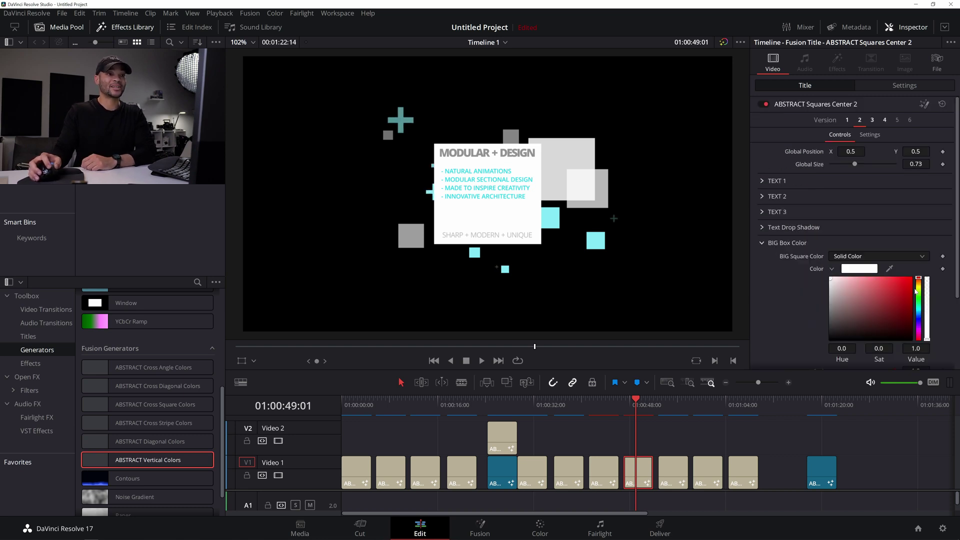
{"action": "left_click_drag", "start_coordinate": [920, 285], "coordinate": [920, 290]}
{"action": "left_click", "coordinate": [909, 283]}
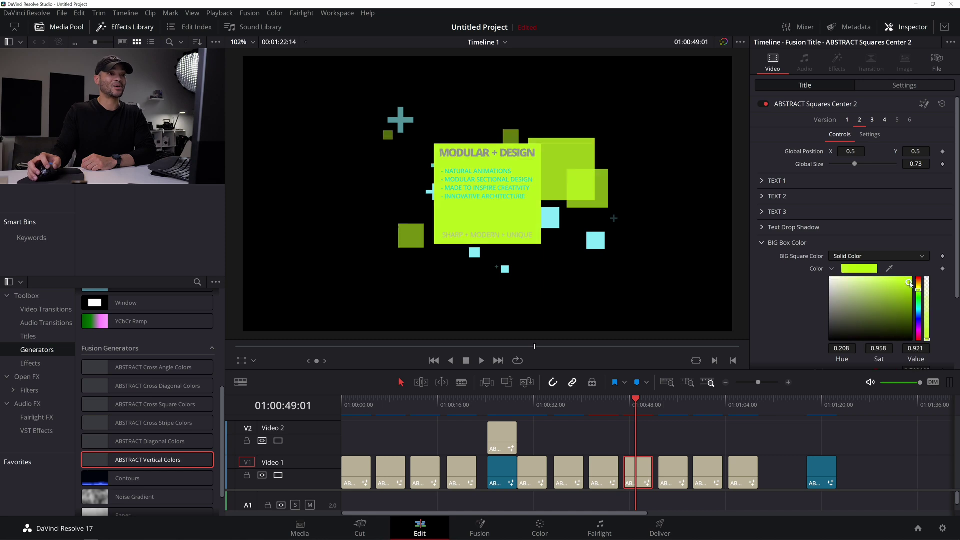
{"action": "left_click", "coordinate": [761, 243]}
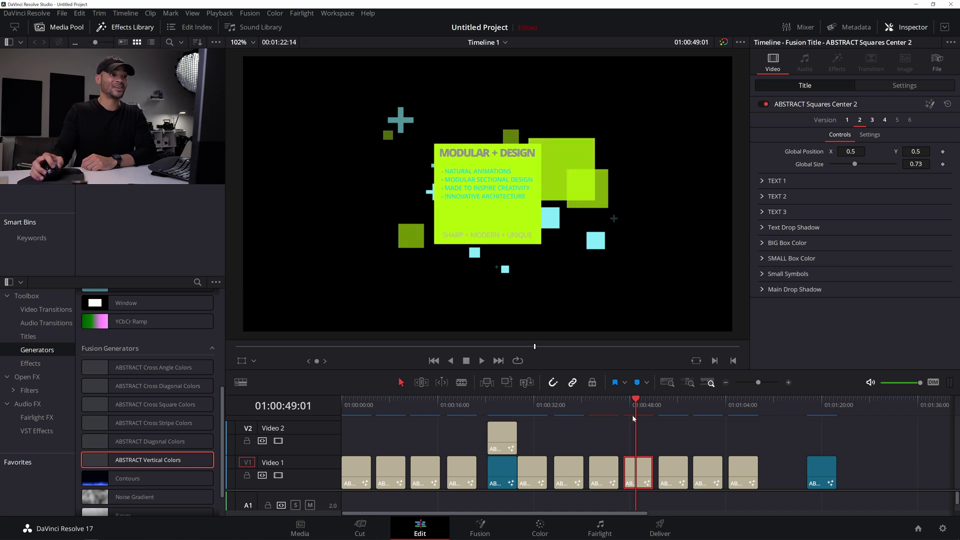
- Play the ABSTRACT TITLES clip and show the Titles presets in the Effects Library
{"action": "left_click", "coordinate": [658, 407]}
{"action": "key", "text": "space"}
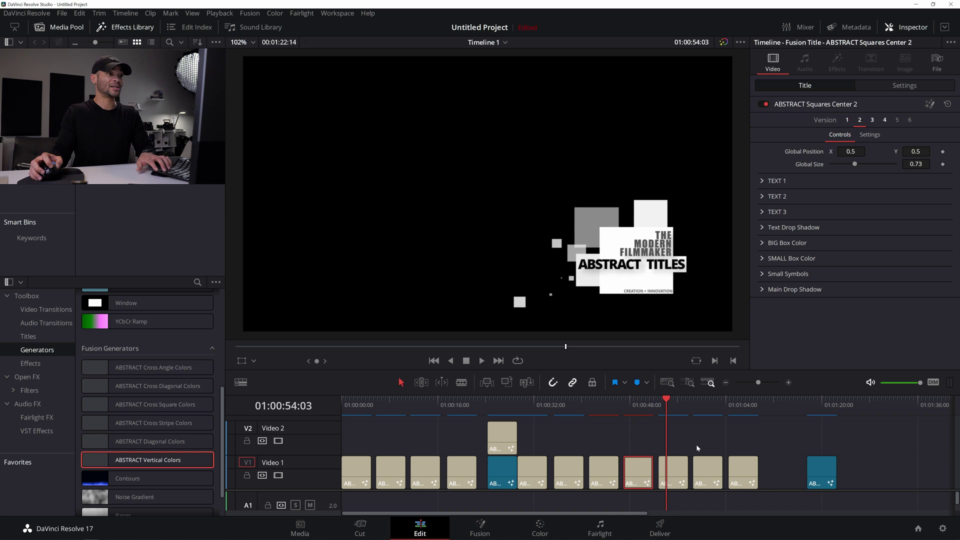
{"action": "left_click", "coordinate": [661, 407]}
{"action": "key", "text": "space"}
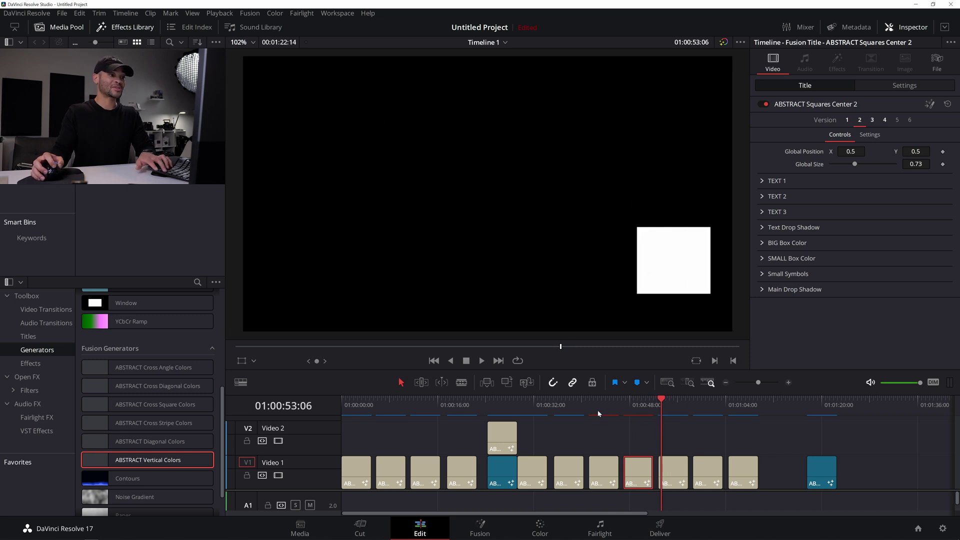
{"action": "left_click", "coordinate": [50, 333]}
{"action": "scroll", "coordinate": [171, 396], "scroll_direction": "down", "scroll_amount": 10}
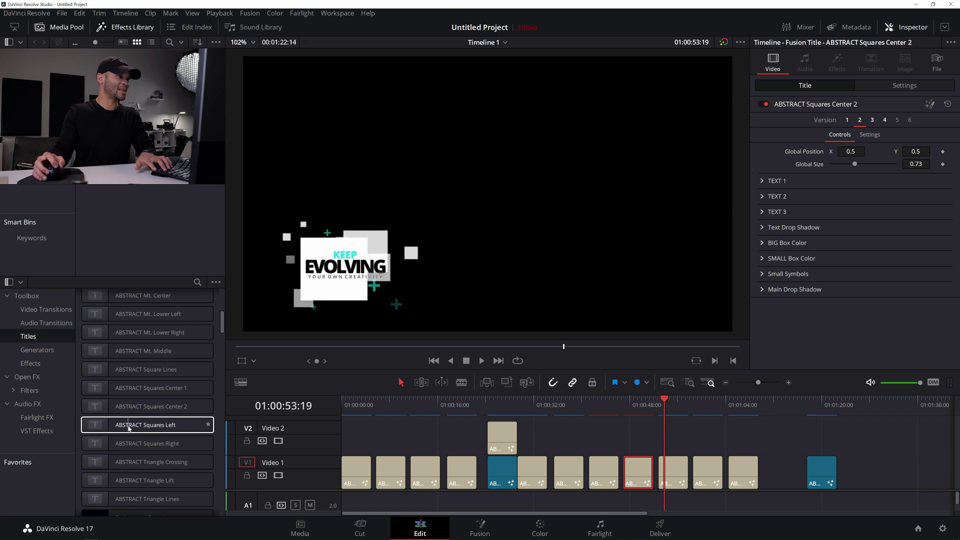
{"action": "left_click", "coordinate": [694, 409]}
- Select the ABSTRACT Triangle Lift clip and replay its animation
{"action": "key", "text": "space"}
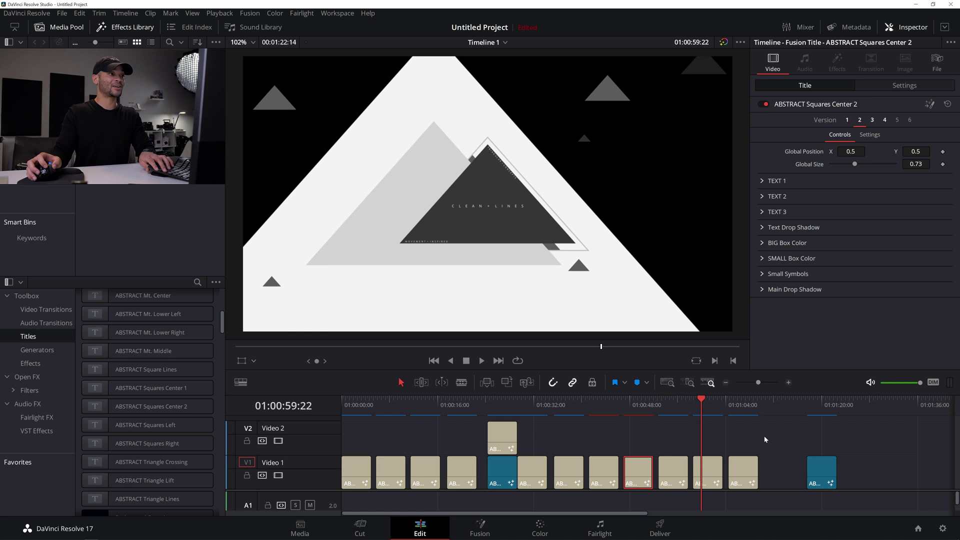
{"action": "key", "text": "space"}
{"action": "left_click", "coordinate": [707, 473]}
{"action": "key", "text": "j"}
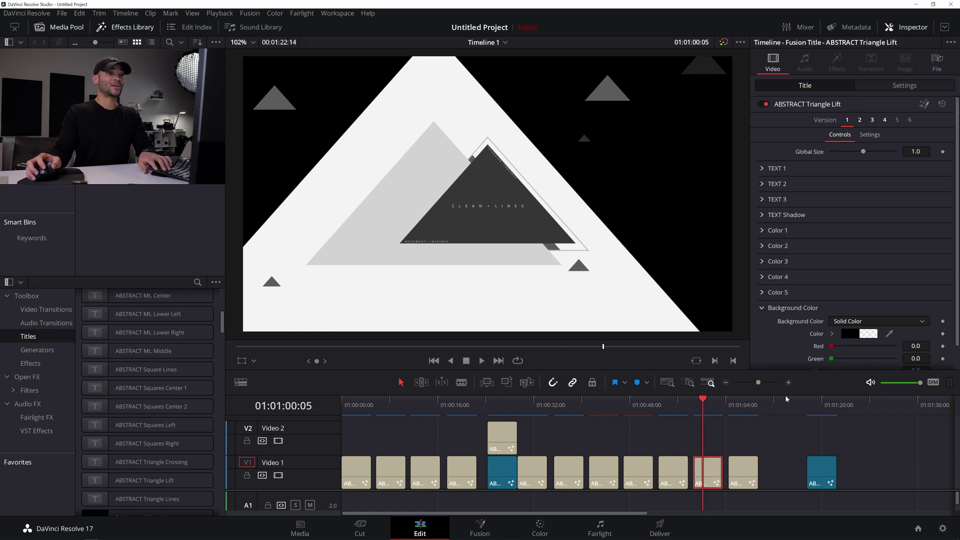
{"action": "key", "text": "l"}
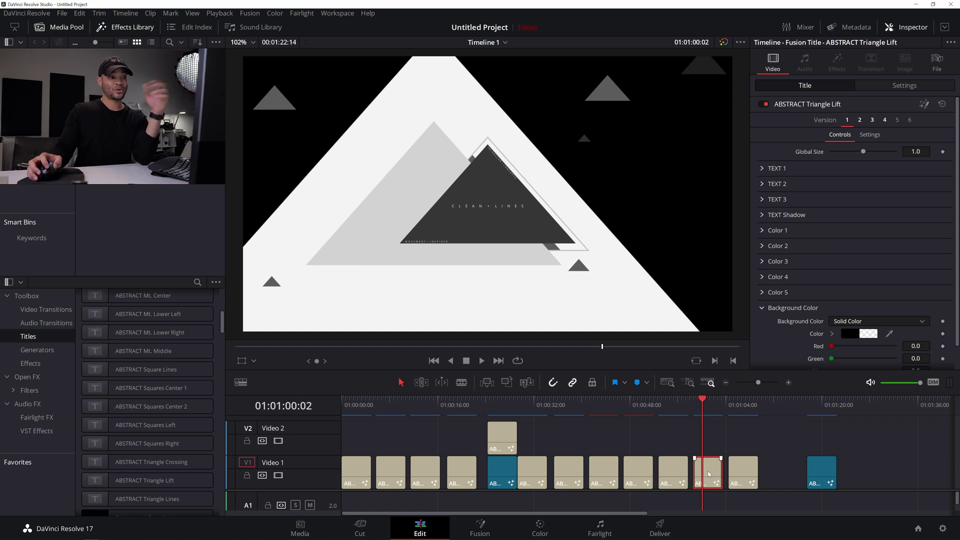
- Delete the blue clip beneath Triangle Lift, returning the title to Video 1
{"action": "left_click_drag", "start_coordinate": [705, 472], "coordinate": [819, 437]}
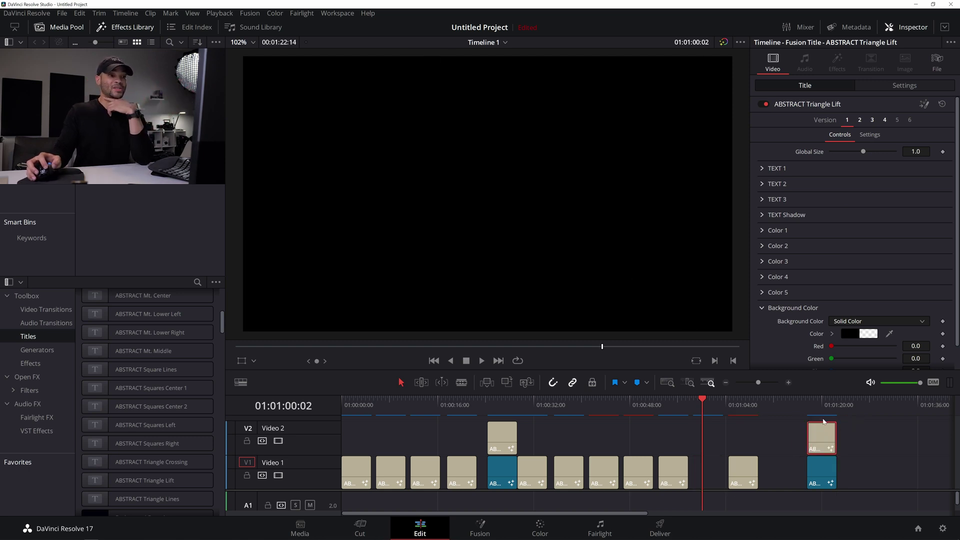
{"action": "left_click", "coordinate": [807, 408]}
{"action": "key", "text": "l"}
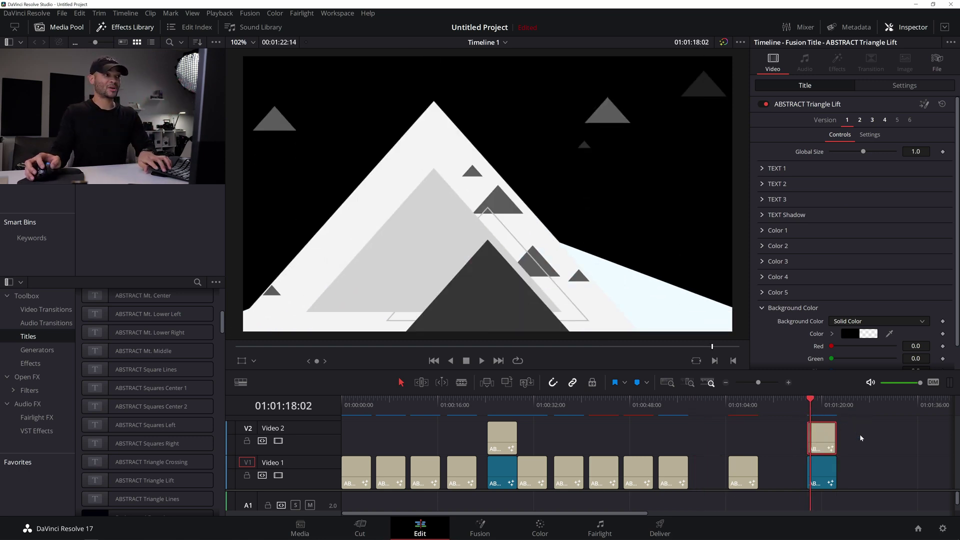
{"action": "left_click", "coordinate": [826, 481]}
{"action": "key", "text": "Delete"}
{"action": "left_click_drag", "start_coordinate": [822, 438], "coordinate": [819, 472]}
{"action": "left_click", "coordinate": [806, 409]}
{"action": "key", "text": "l"}
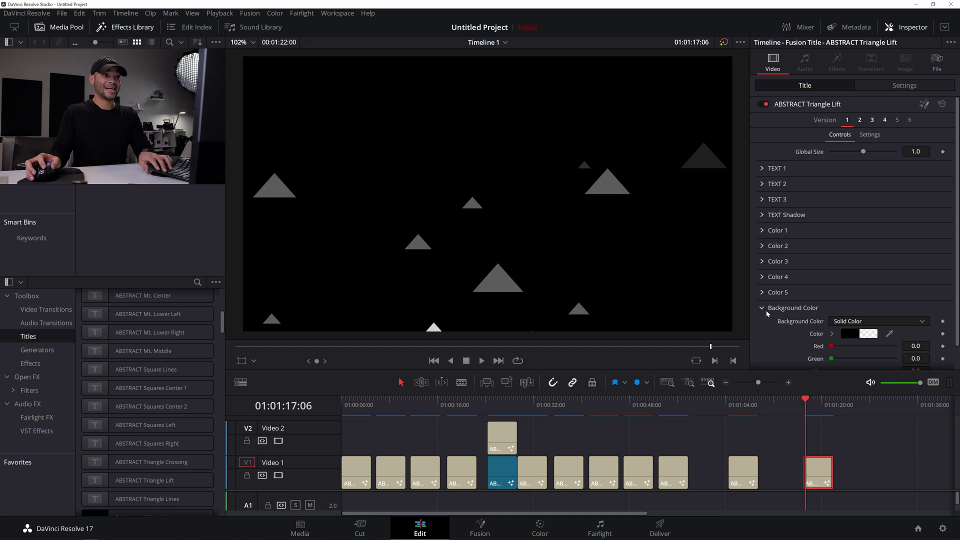
- Switch the Triangle Lift title to its yellow and black Version 4
{"action": "scroll", "coordinate": [845, 342], "scroll_direction": "down", "scroll_amount": 2}
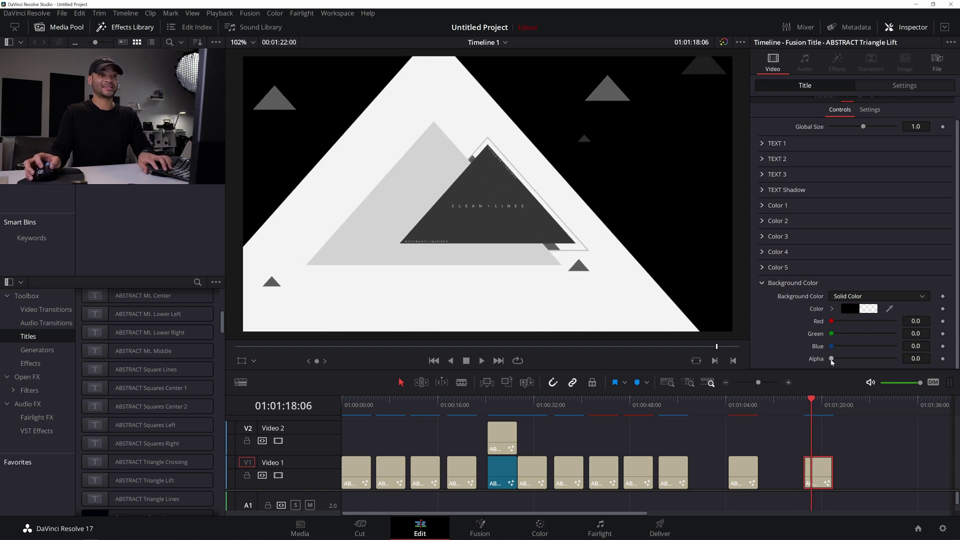
{"action": "left_click", "coordinate": [762, 283]}
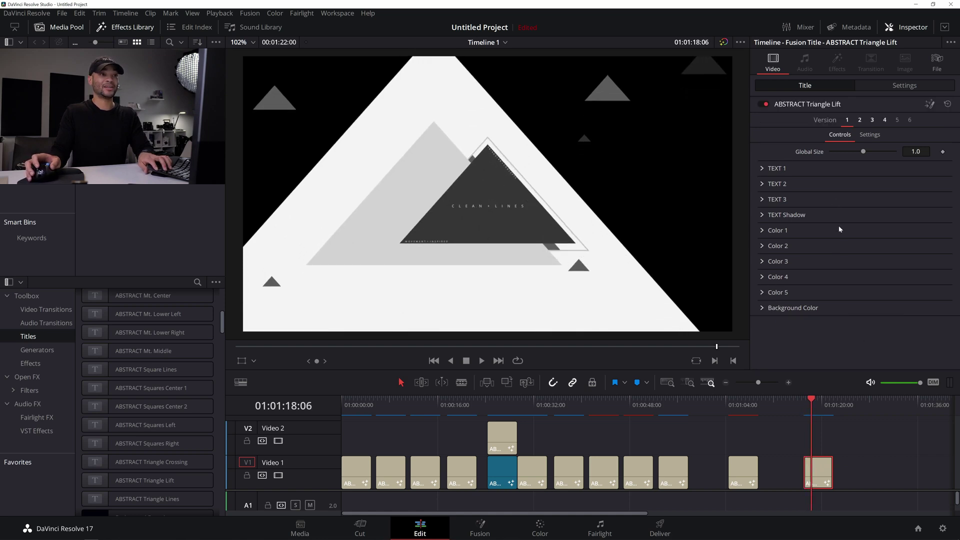
{"action": "left_click", "coordinate": [860, 121]}
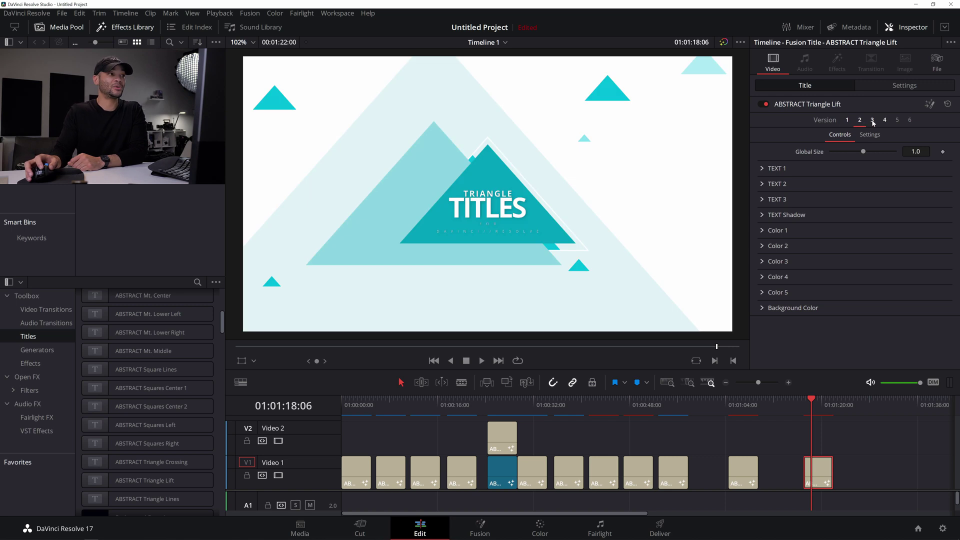
{"action": "left_click", "coordinate": [873, 121]}
{"action": "left_click", "coordinate": [885, 121]}
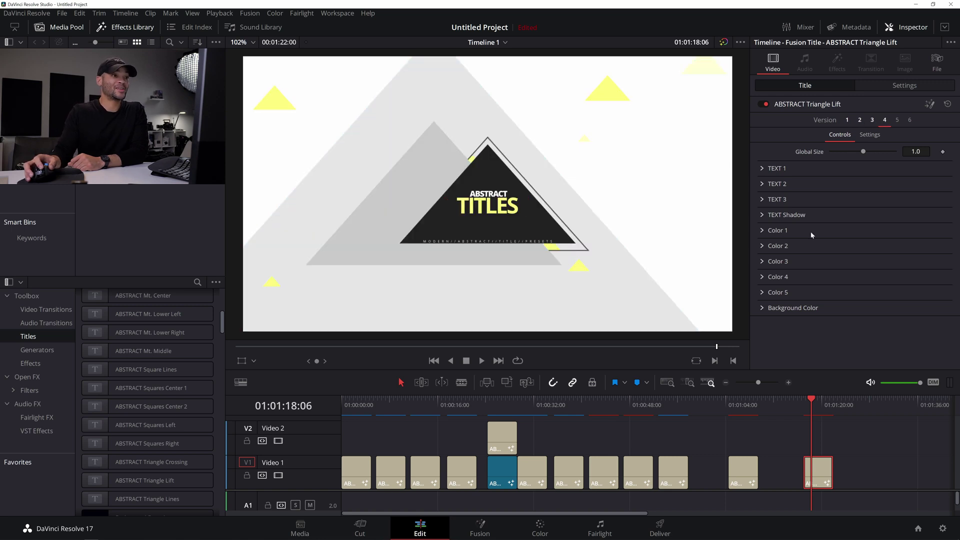
{"action": "left_click", "coordinate": [763, 309]}
{"action": "left_click", "coordinate": [763, 309]}
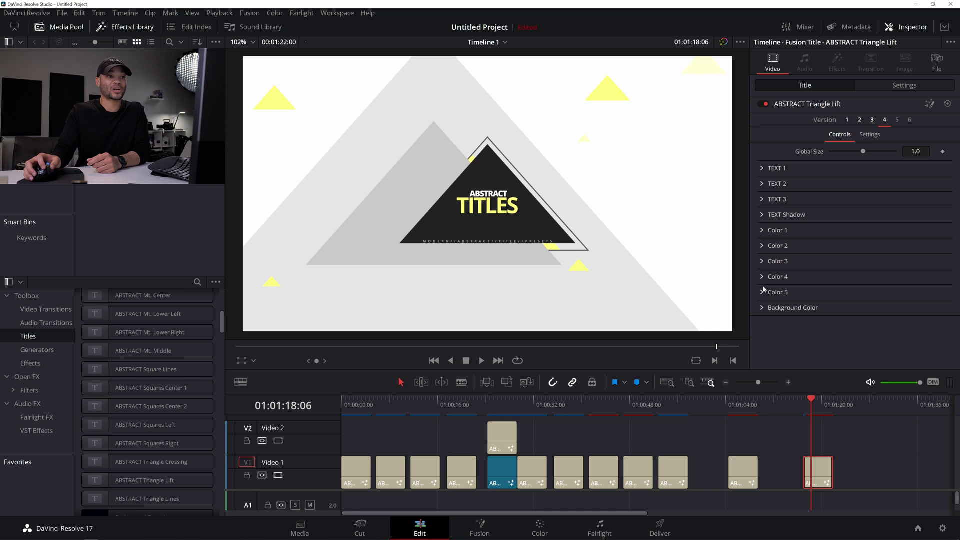
- Set Color 1 to black with Alpha 0, making the dark triangle transparent
{"action": "left_click", "coordinate": [763, 231]}
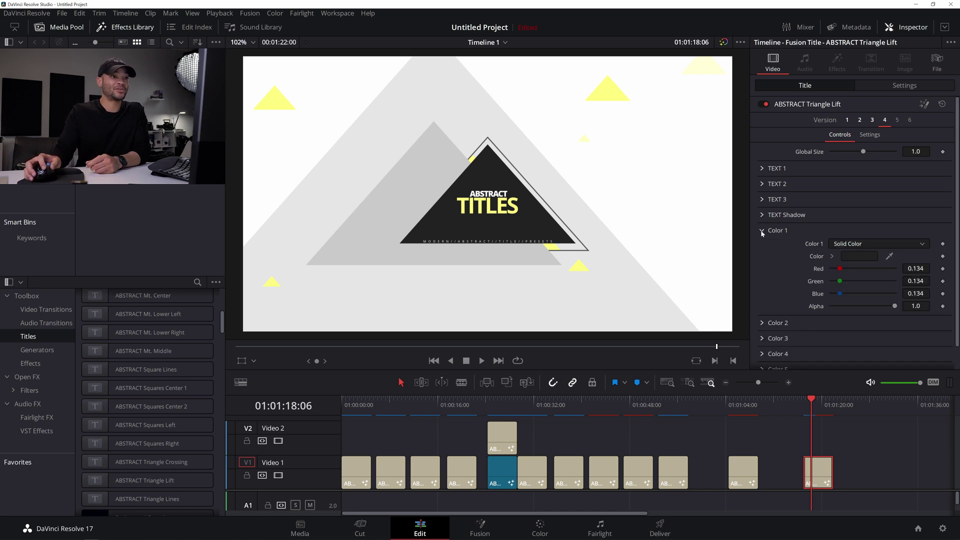
{"action": "left_click", "coordinate": [833, 257]}
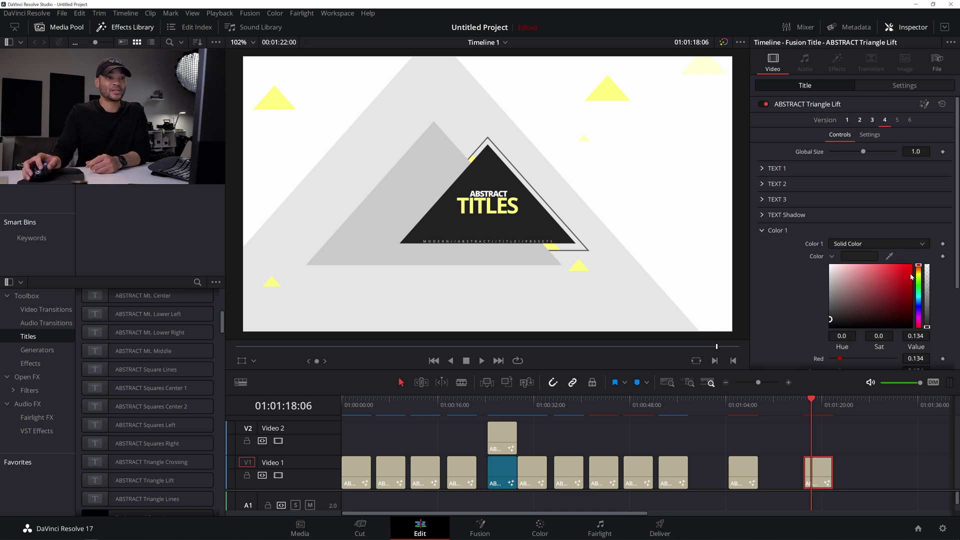
{"action": "left_click_drag", "start_coordinate": [912, 277], "coordinate": [809, 329]}
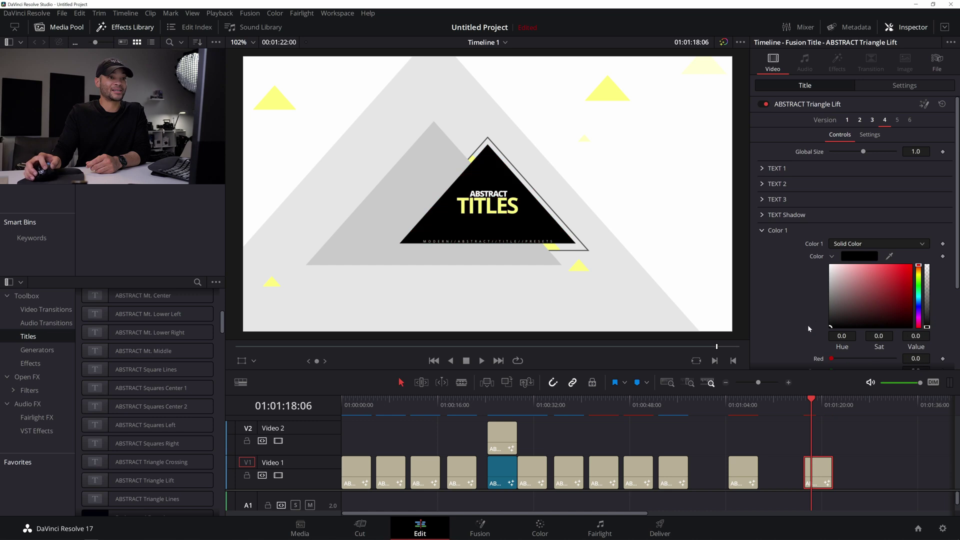
{"action": "scroll", "coordinate": [860, 351], "scroll_direction": "down", "scroll_amount": 2}
{"action": "left_click_drag", "start_coordinate": [896, 353], "coordinate": [832, 352]}
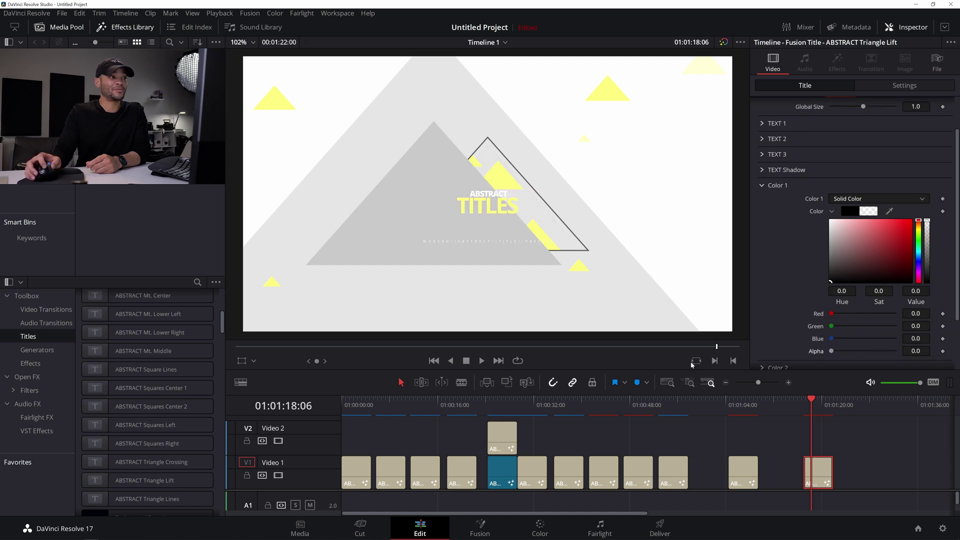
{"action": "left_click", "coordinate": [778, 185]}
- Play back the edited triangle title and the ABSTRACT TITLES clip
{"action": "left_click", "coordinate": [804, 406]}
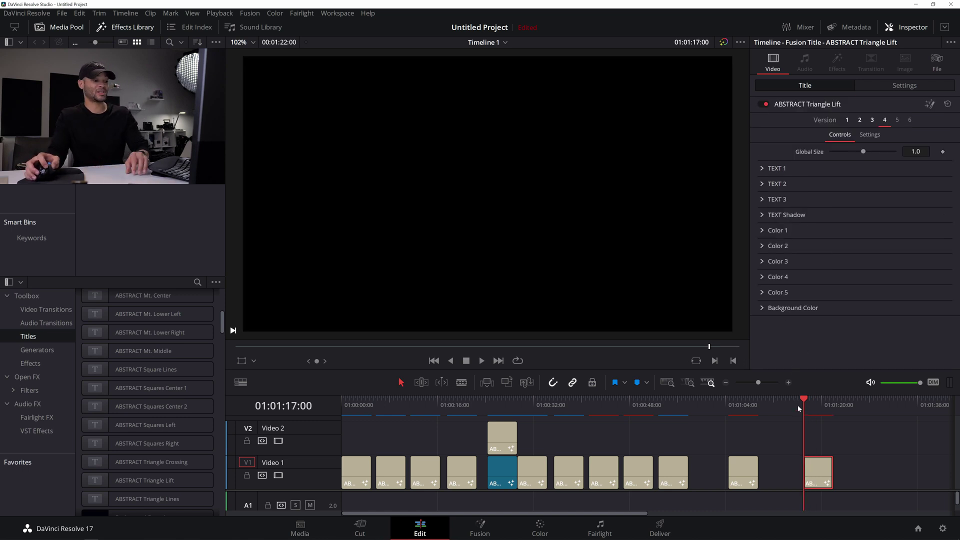
{"action": "key", "text": "space"}
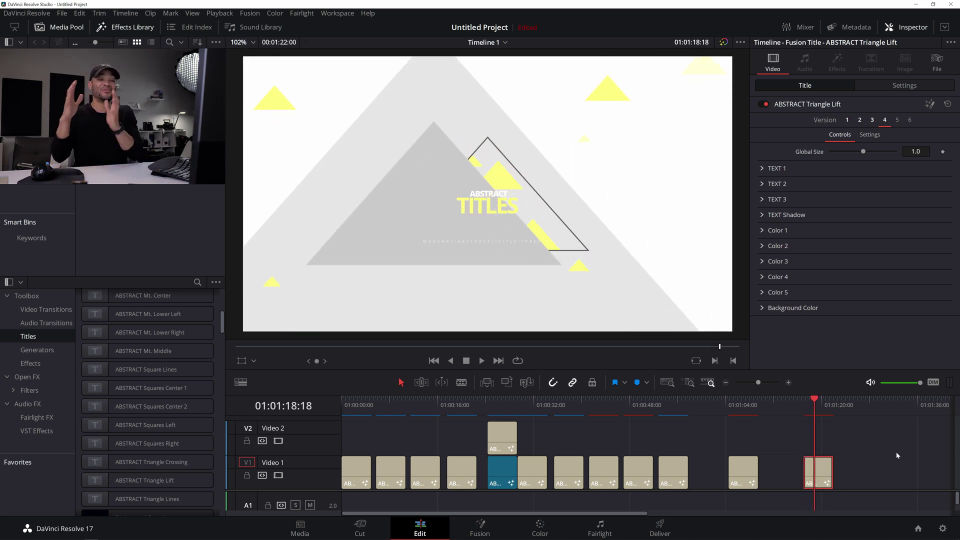
{"action": "left_click", "coordinate": [658, 409]}
{"action": "key", "text": "space"}
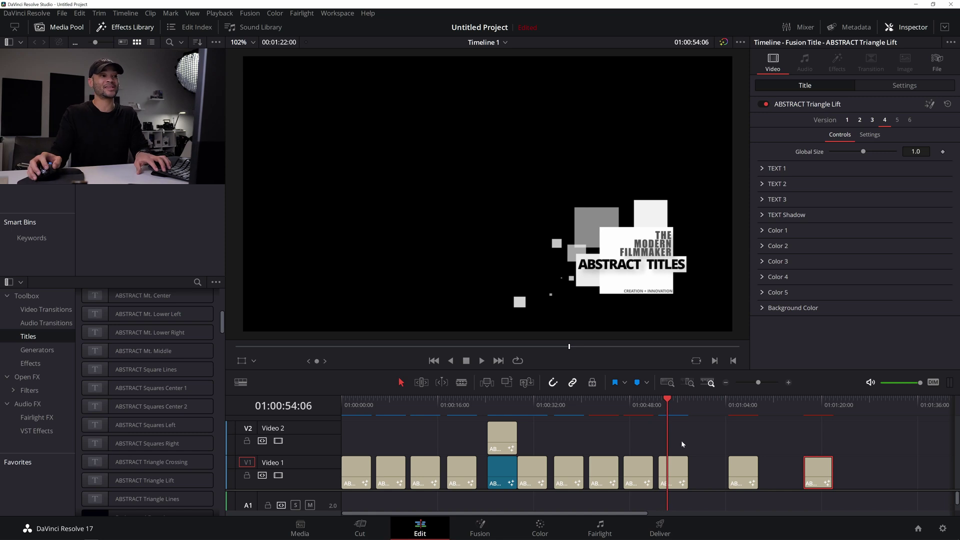
- Preview Triangle Lines versions 2, 3 and 4, then keep Version 1
{"action": "left_click", "coordinate": [737, 409]}
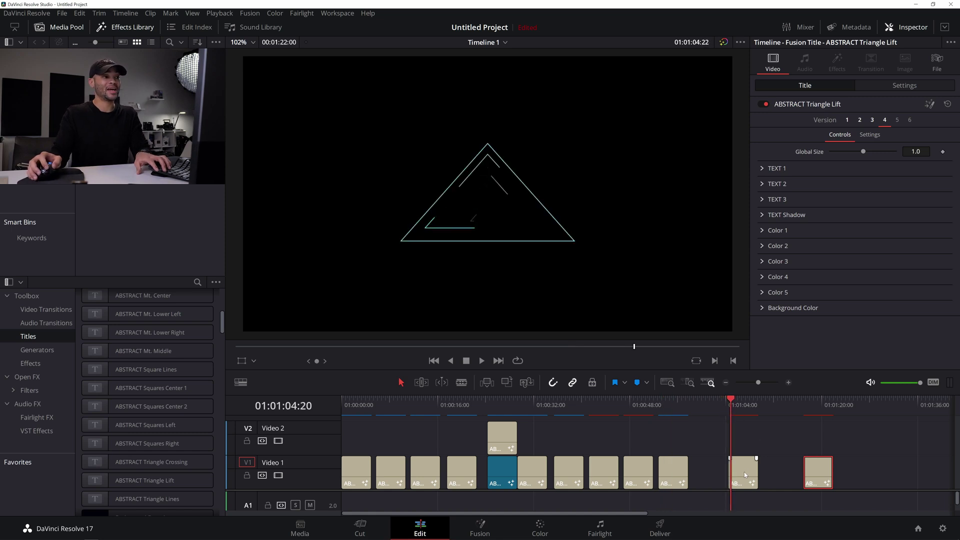
{"action": "left_click", "coordinate": [729, 406]}
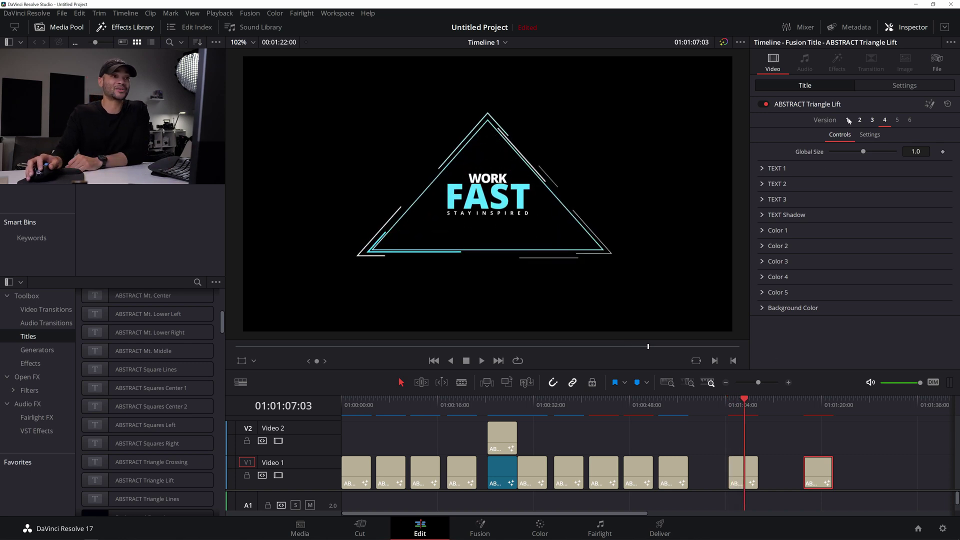
{"action": "left_click", "coordinate": [750, 478]}
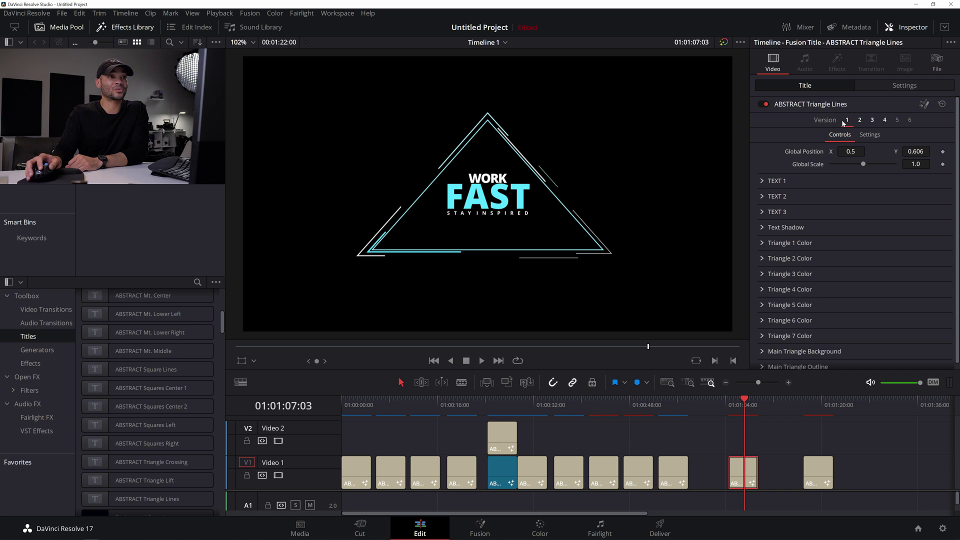
{"action": "left_click", "coordinate": [860, 123]}
{"action": "left_click", "coordinate": [873, 121]}
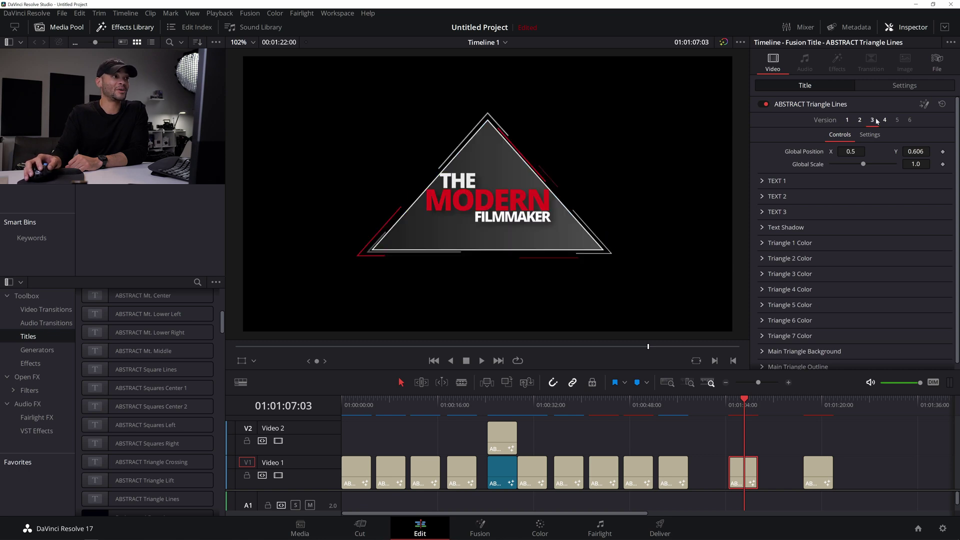
{"action": "left_click", "coordinate": [885, 121]}
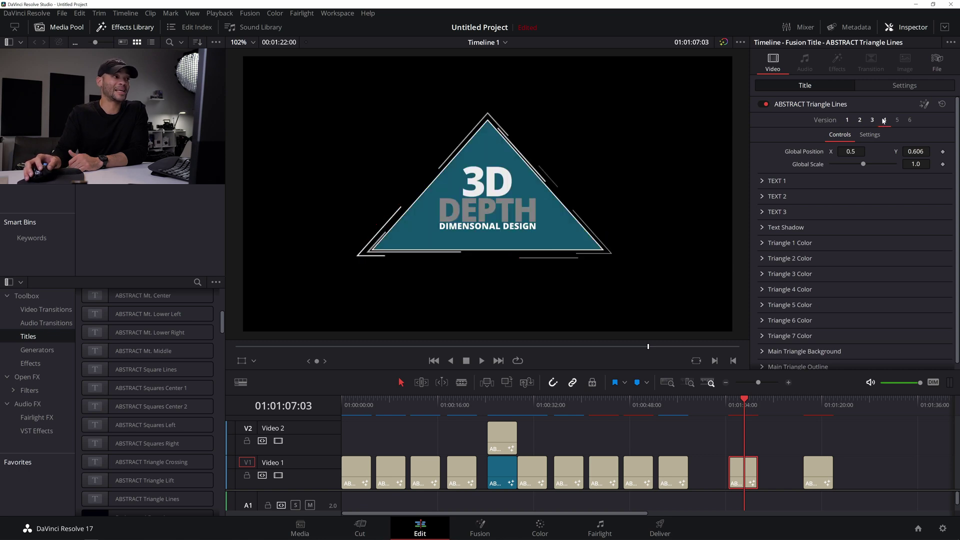
{"action": "left_click", "coordinate": [848, 121]}
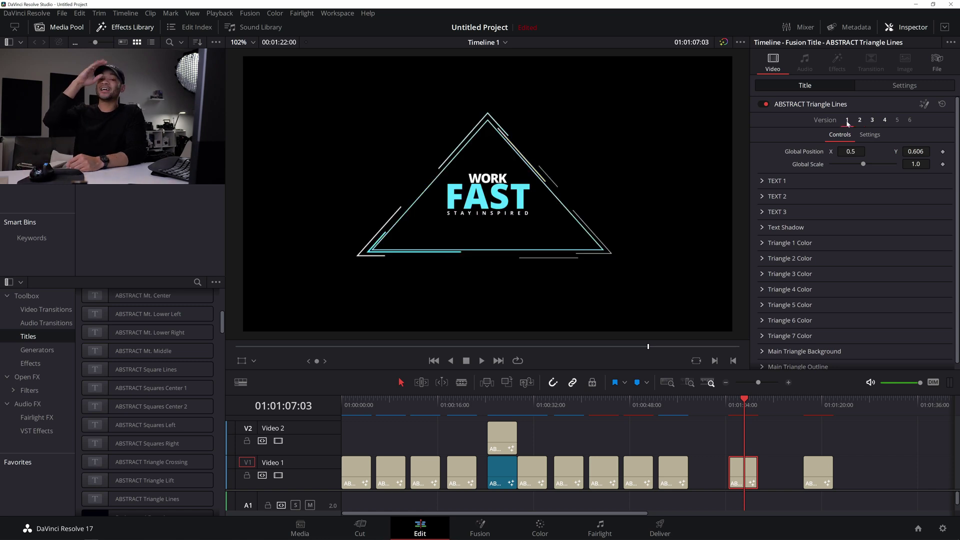
- Scrub back through earlier titles until the MODULAR + DESIGN card shows
{"action": "left_click", "coordinate": [675, 410]}
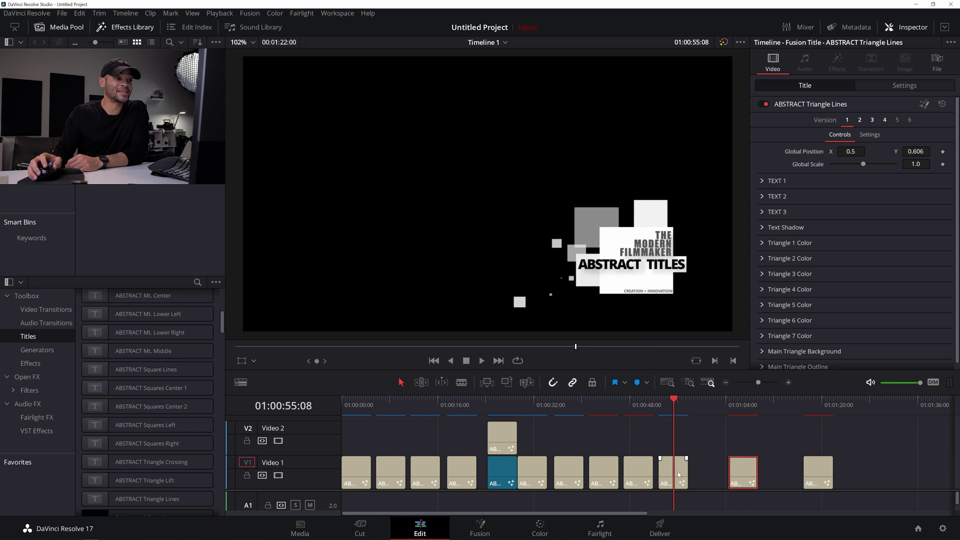
{"action": "left_click", "coordinate": [533, 413]}
{"action": "left_click", "coordinate": [568, 414]}
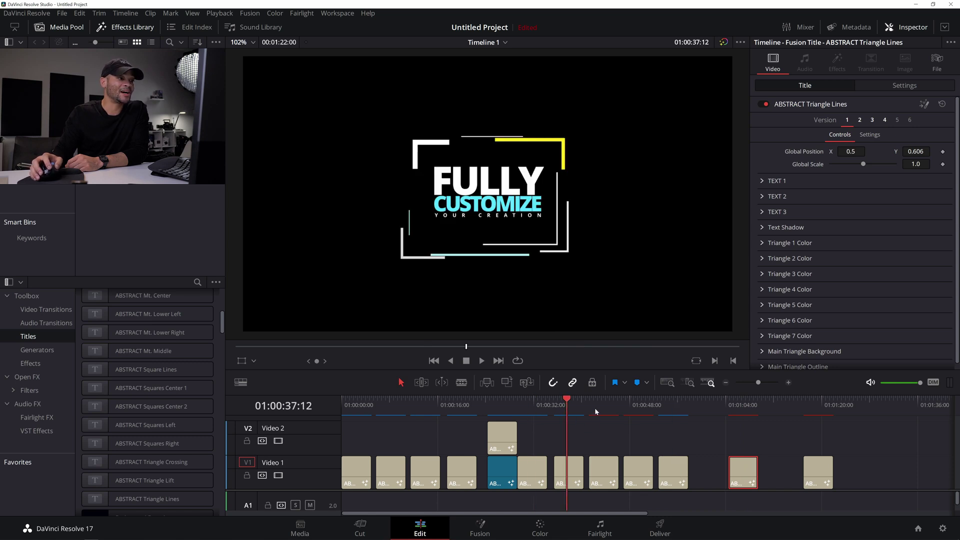
{"action": "left_click", "coordinate": [605, 421]}
{"action": "left_click", "coordinate": [636, 426]}
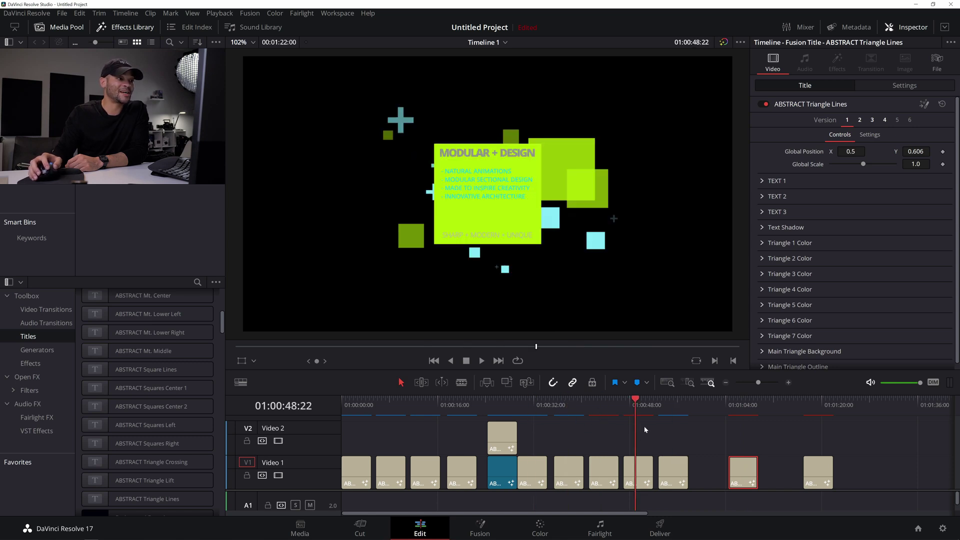
- Make the Squares Center 2 big boxes white and switch them to a Horizontal gradient
{"action": "left_click", "coordinate": [641, 474]}
{"action": "left_click", "coordinate": [764, 243]}
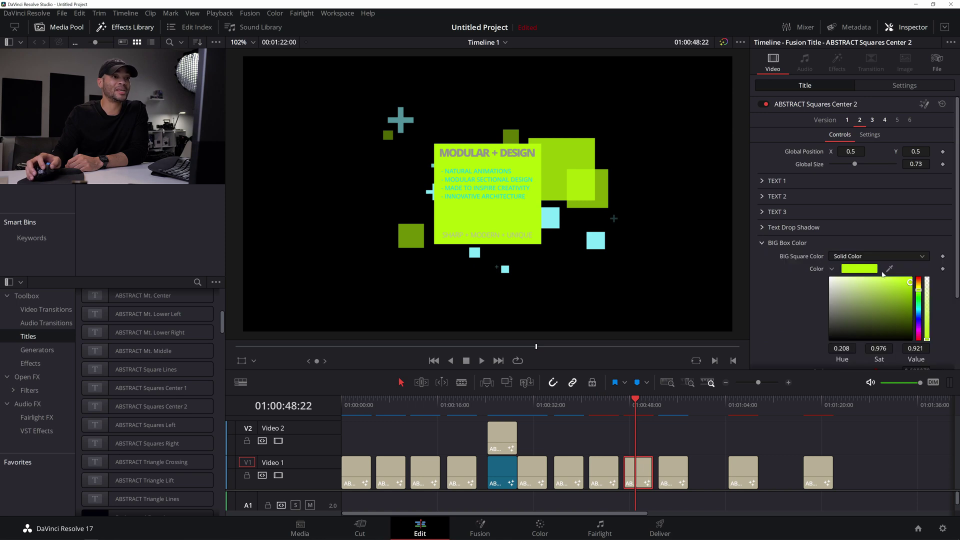
{"action": "left_click_drag", "start_coordinate": [850, 290], "coordinate": [671, 238]}
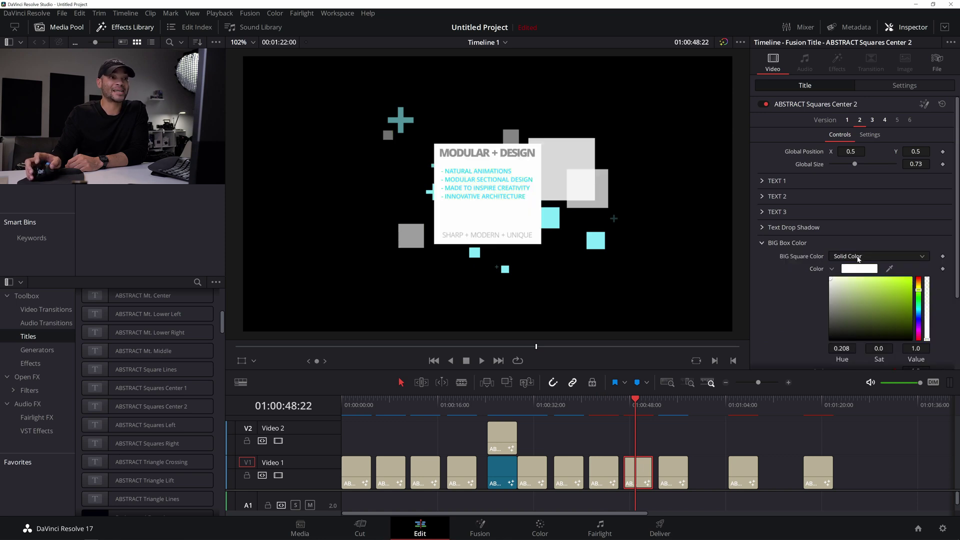
{"action": "scroll", "coordinate": [893, 245], "scroll_direction": "down", "scroll_amount": 2}
{"action": "left_click", "coordinate": [885, 211]}
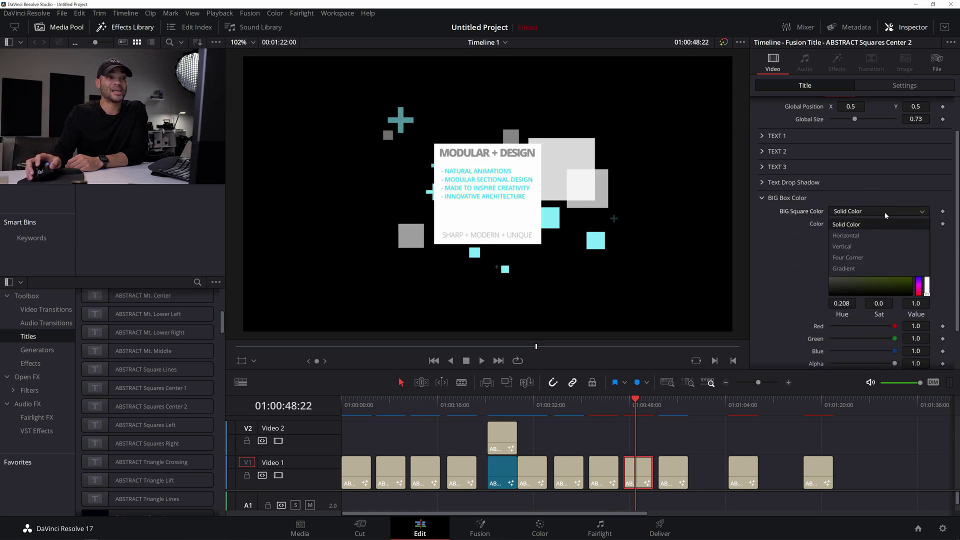
{"action": "left_click", "coordinate": [870, 235]}
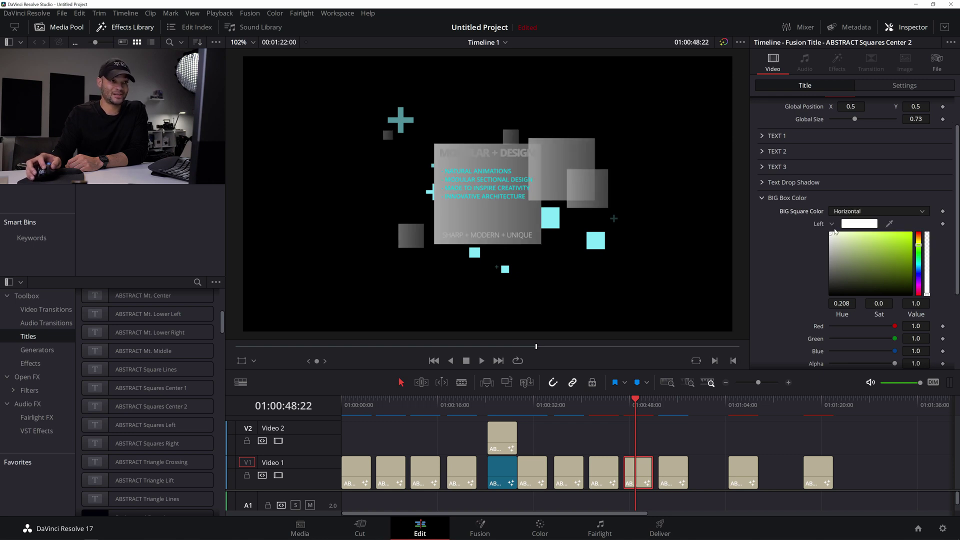
- Set the gradient's right side to red and play back the title
{"action": "scroll", "coordinate": [835, 235], "scroll_direction": "down", "scroll_amount": 5}
{"action": "left_click", "coordinate": [832, 264]}
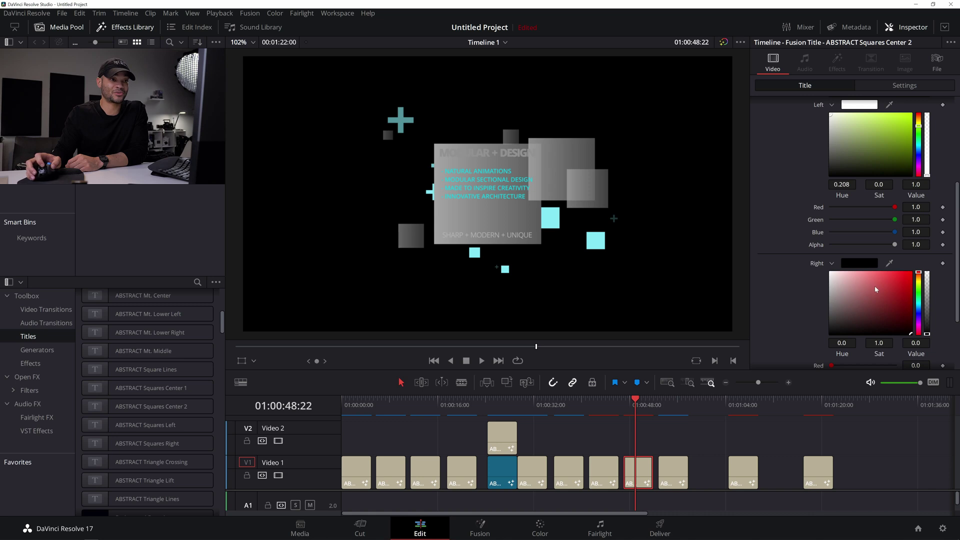
{"action": "left_click", "coordinate": [913, 272]}
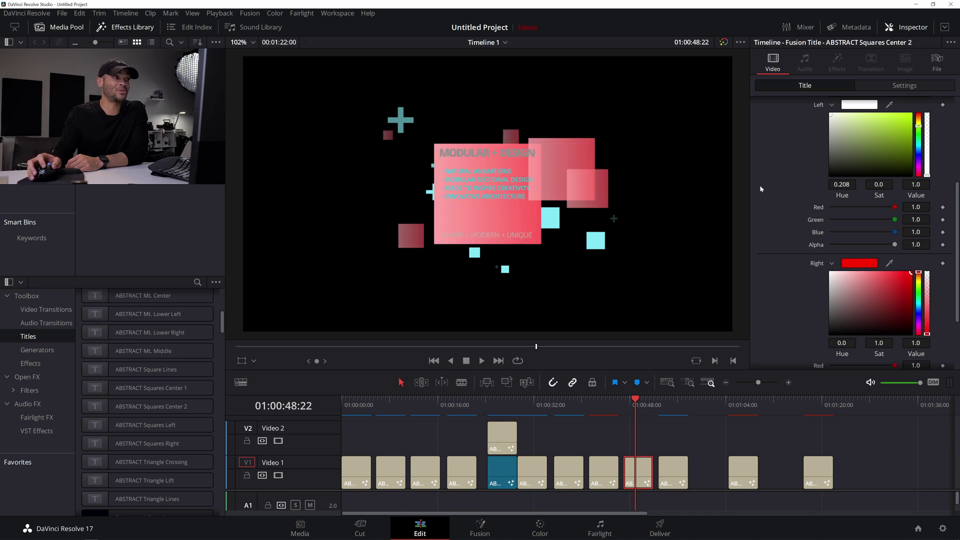
{"action": "left_click", "coordinate": [629, 405]}
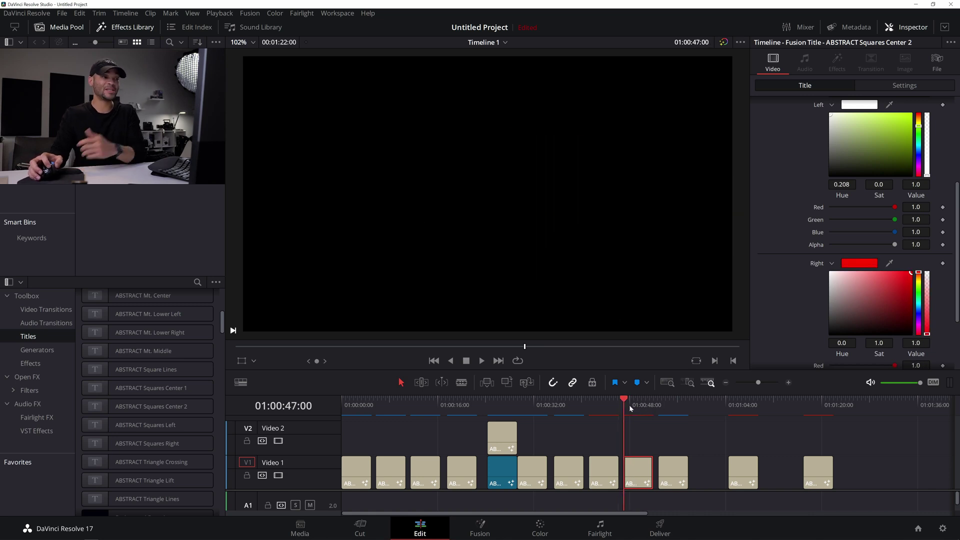
{"action": "key", "text": "space"}
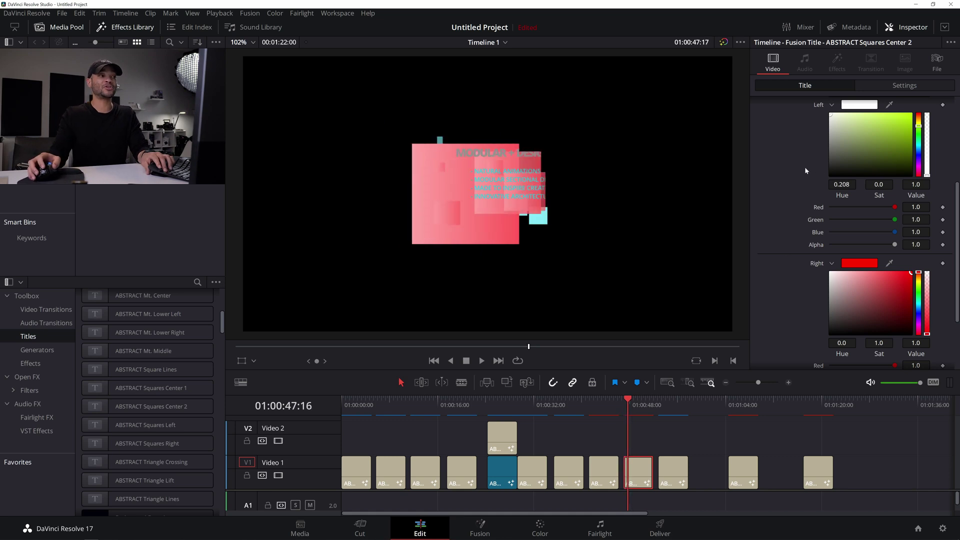
{"action": "scroll", "coordinate": [795, 205], "scroll_direction": "up", "scroll_amount": 3}
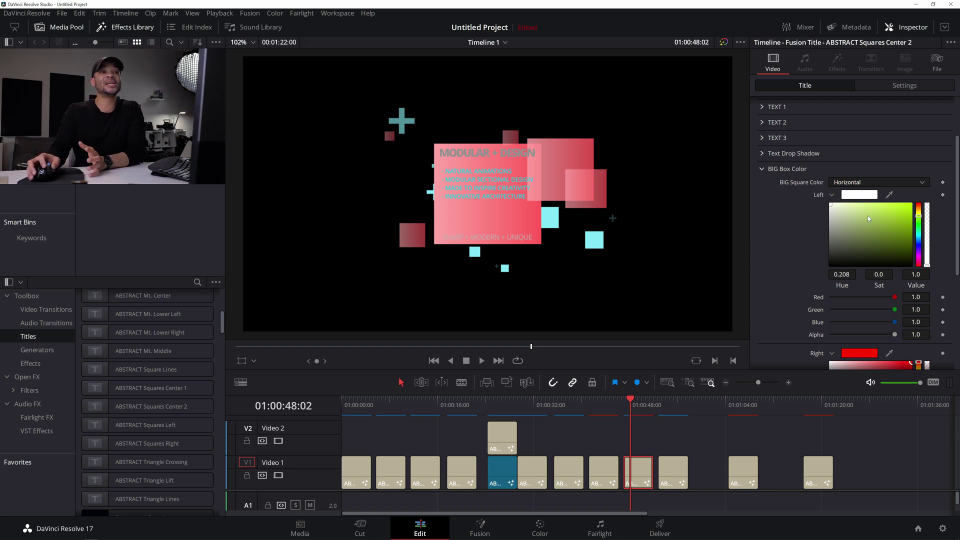
- Switch the big boxes to a Four Corner gradient with a yellow-green top-left corner
{"action": "left_click", "coordinate": [868, 183]}
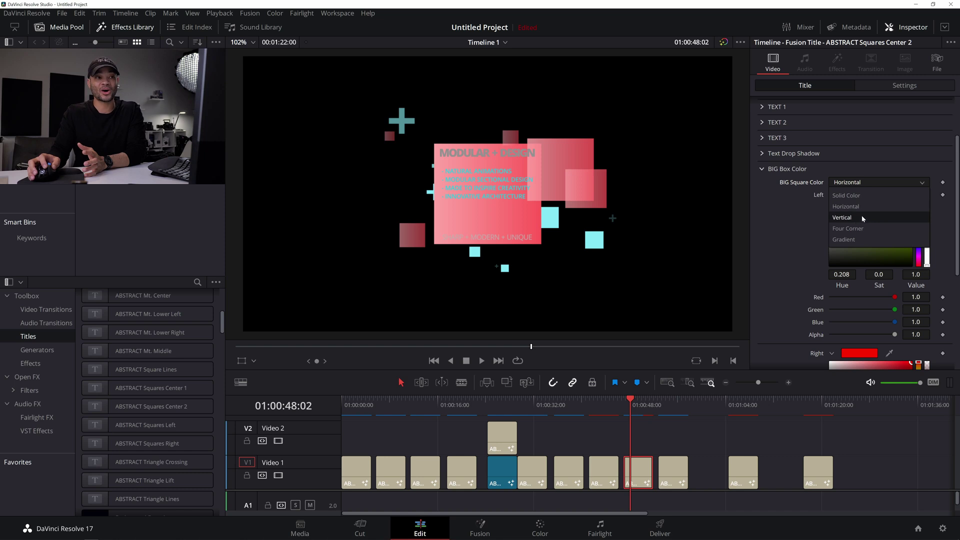
{"action": "left_click", "coordinate": [862, 216]}
{"action": "scroll", "coordinate": [796, 234], "scroll_direction": "down", "scroll_amount": 3}
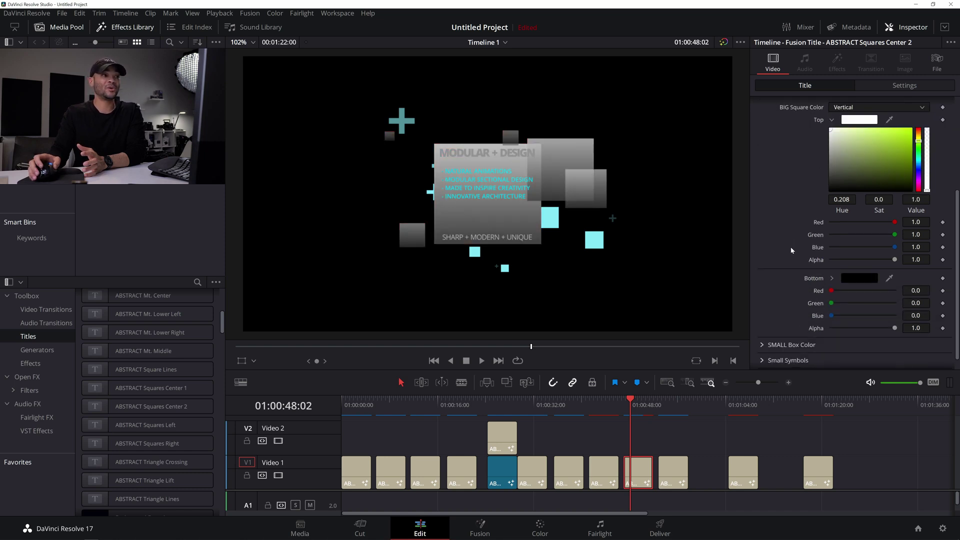
{"action": "scroll", "coordinate": [791, 247], "scroll_direction": "up", "scroll_amount": 3}
{"action": "left_click", "coordinate": [870, 183]}
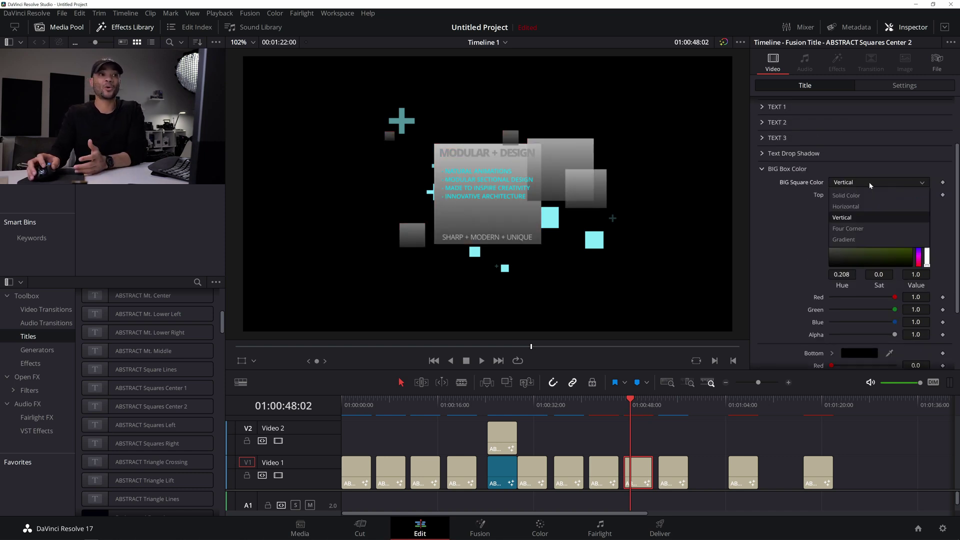
{"action": "left_click", "coordinate": [869, 228]}
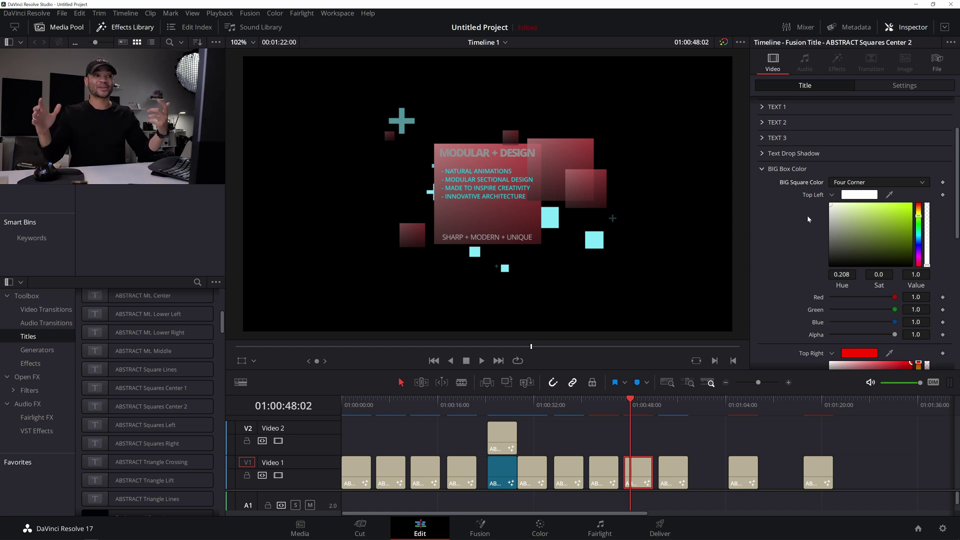
{"action": "left_click", "coordinate": [911, 204]}
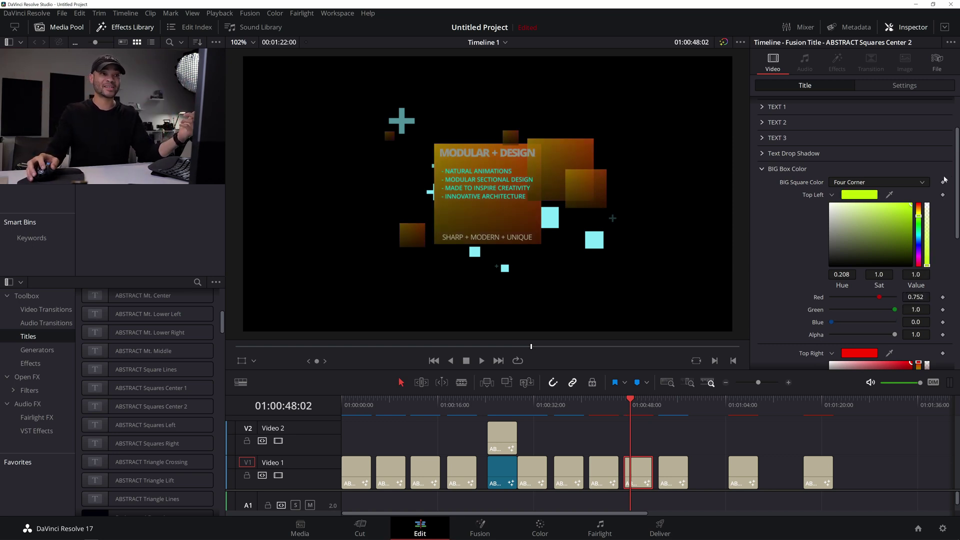
- Make the bottom-left corner of the big box gradient cyan
{"action": "scroll", "coordinate": [766, 273], "scroll_direction": "down", "scroll_amount": 1}
{"action": "scroll", "coordinate": [837, 272], "scroll_direction": "down", "scroll_amount": 3}
{"action": "scroll", "coordinate": [856, 283], "scroll_direction": "down", "scroll_amount": 2}
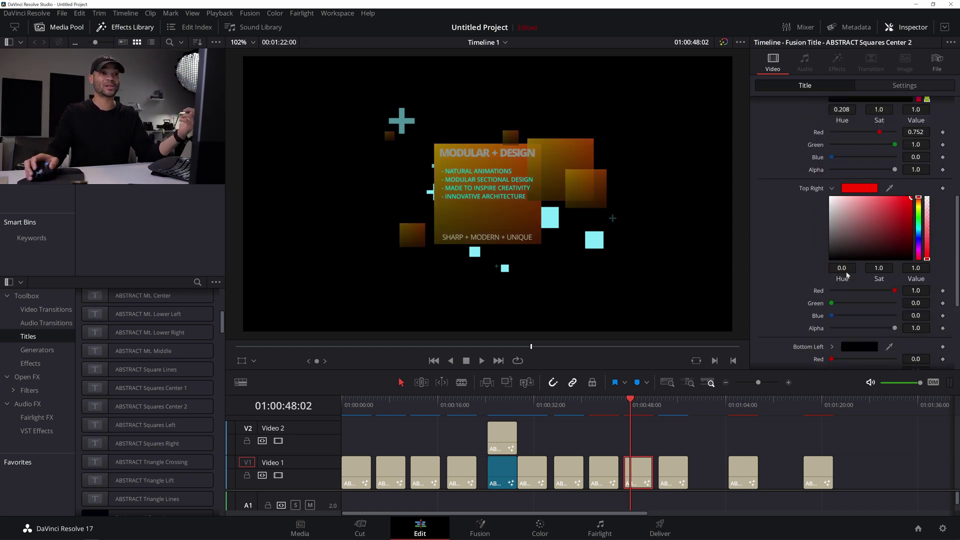
{"action": "scroll", "coordinate": [856, 284], "scroll_direction": "down", "scroll_amount": 2}
{"action": "left_click", "coordinate": [832, 272]}
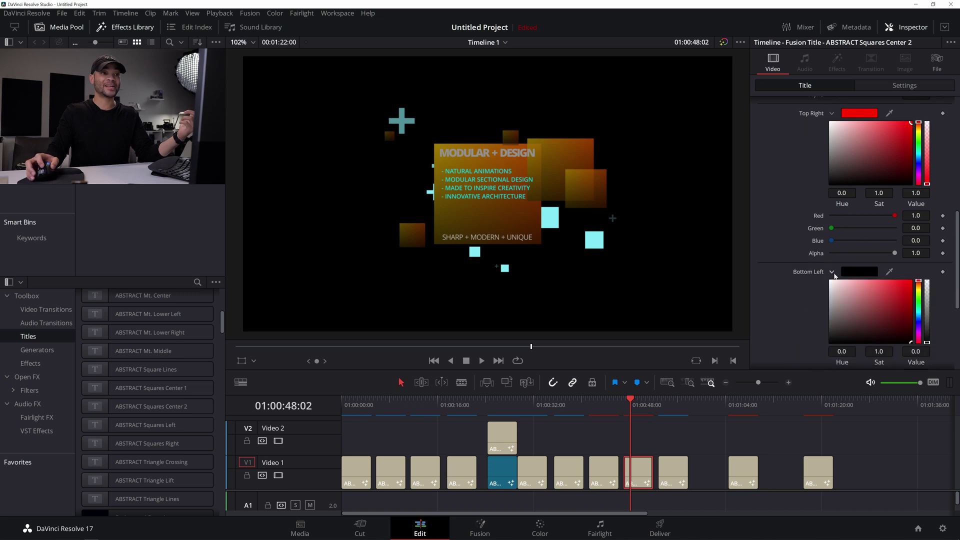
{"action": "left_click_drag", "start_coordinate": [924, 325], "coordinate": [924, 312]}
{"action": "left_click", "coordinate": [911, 281]}
- Make the bottom-right corner of the big box gradient green
{"action": "scroll", "coordinate": [812, 303], "scroll_direction": "down", "scroll_amount": 5}
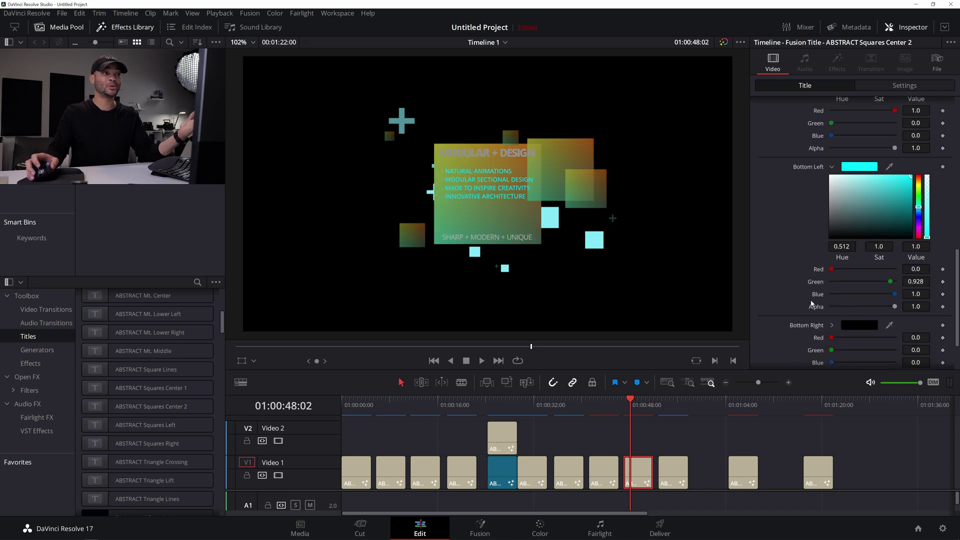
{"action": "scroll", "coordinate": [840, 285], "scroll_direction": "down", "scroll_amount": 2}
{"action": "left_click", "coordinate": [833, 281]}
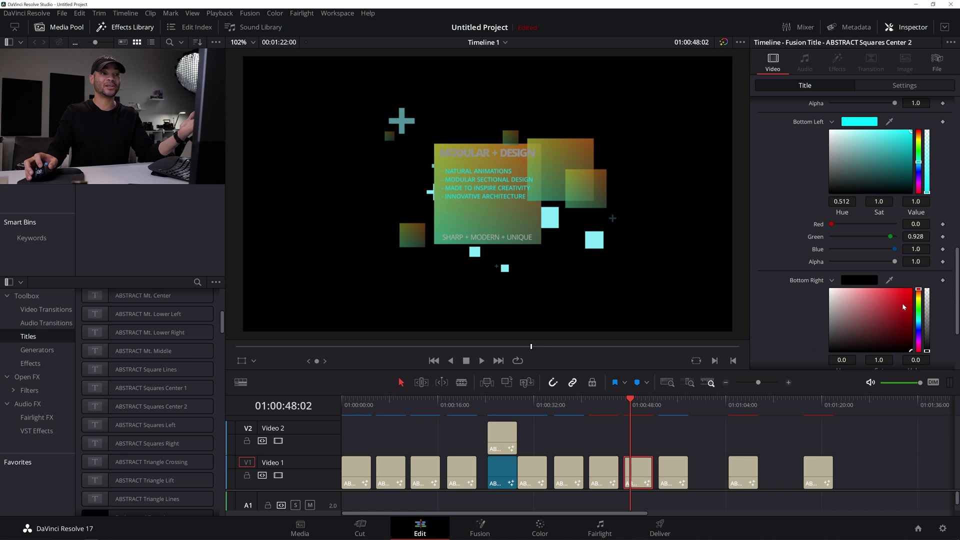
{"action": "left_click", "coordinate": [911, 299]}
{"action": "left_click_drag", "start_coordinate": [920, 316], "coordinate": [919, 310]}
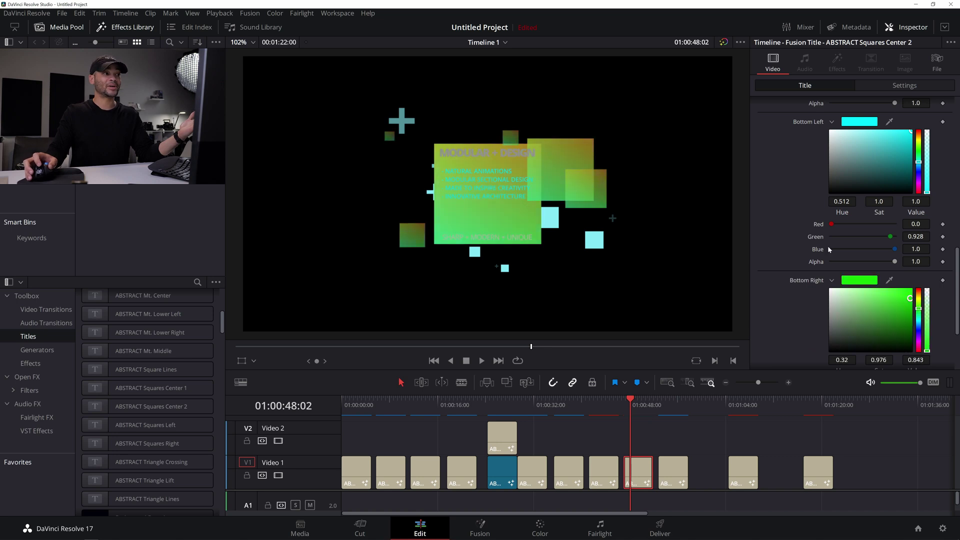
{"action": "scroll", "coordinate": [811, 244], "scroll_direction": "up", "scroll_amount": 15}
{"action": "scroll", "coordinate": [811, 244], "scroll_direction": "down", "scroll_amount": 9}
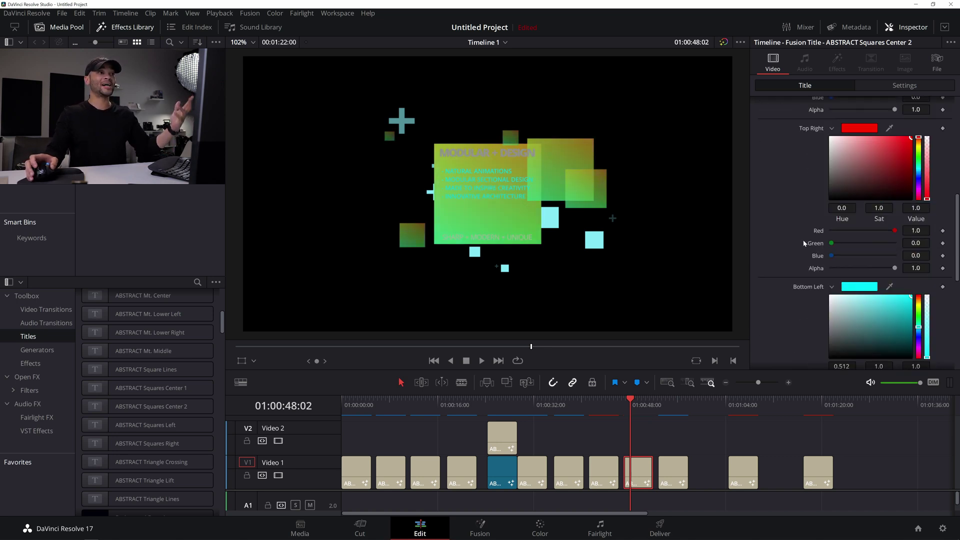